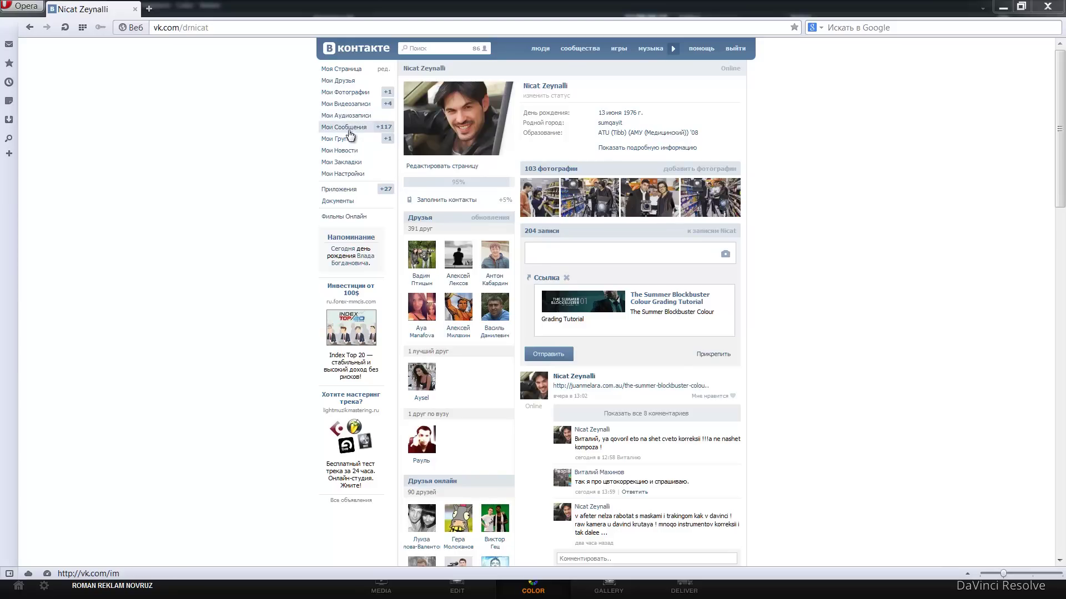
Step: Open the Blackmagic Cinema Camera group from My Groups in VK, browse it, then minimize Opera
click(343, 143)
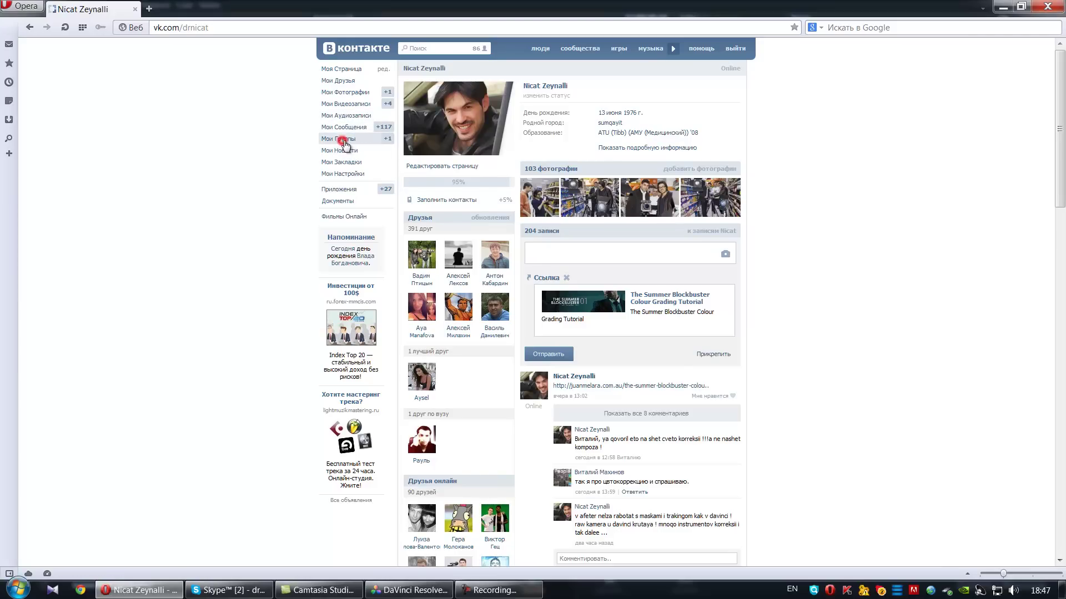
click(514, 245)
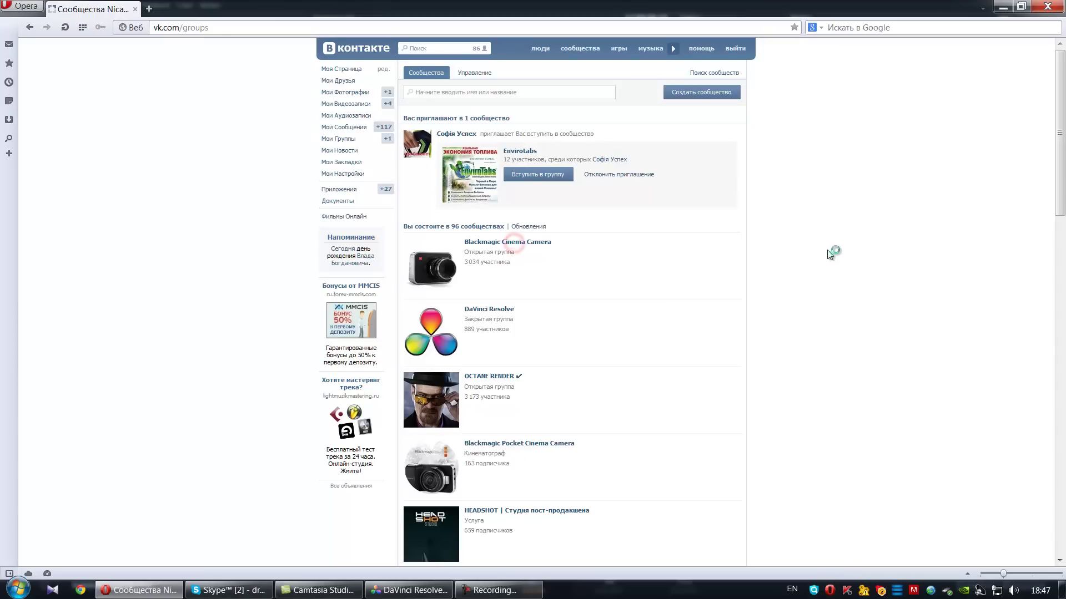
scroll(817, 238, down, 5)
scroll(818, 237, down, 5)
scroll(817, 238, down, 2)
scroll(817, 237, down, 5)
scroll(815, 241, up, 3)
scroll(815, 240, up, 10)
scroll(814, 240, up, 8)
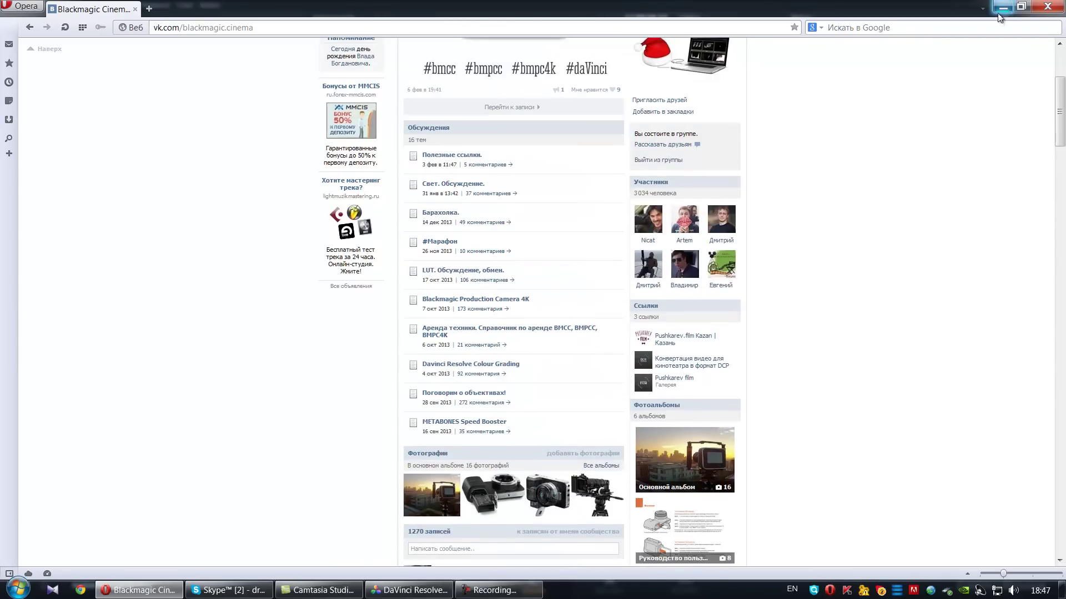
click(1003, 6)
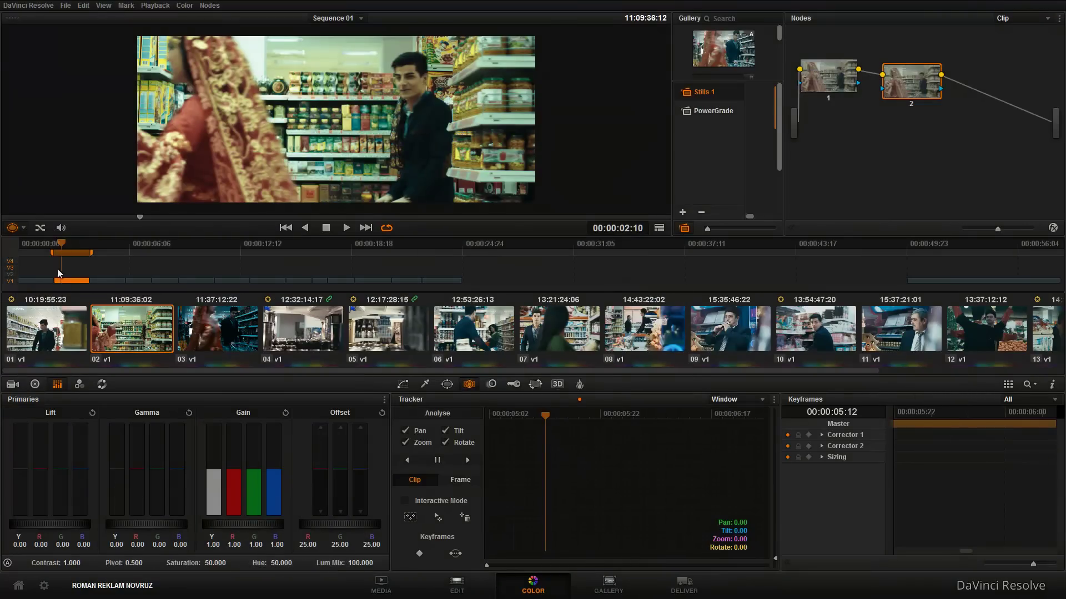
Step: Scrub through the supermarket shot on clip 02 and show the power window shapes
drag(64, 249, 56, 251)
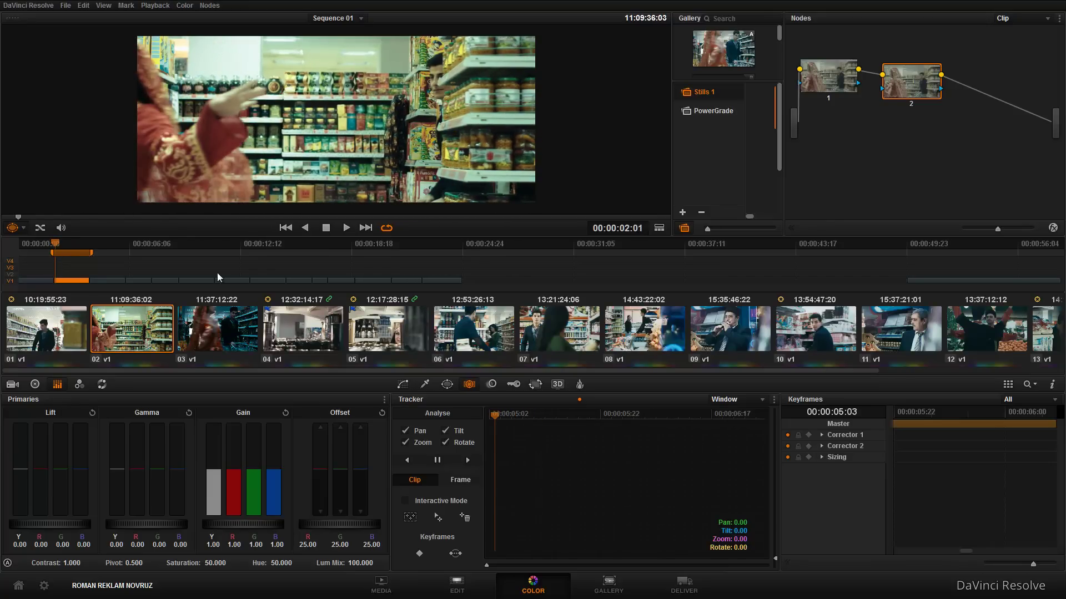
drag(54, 246, 66, 250)
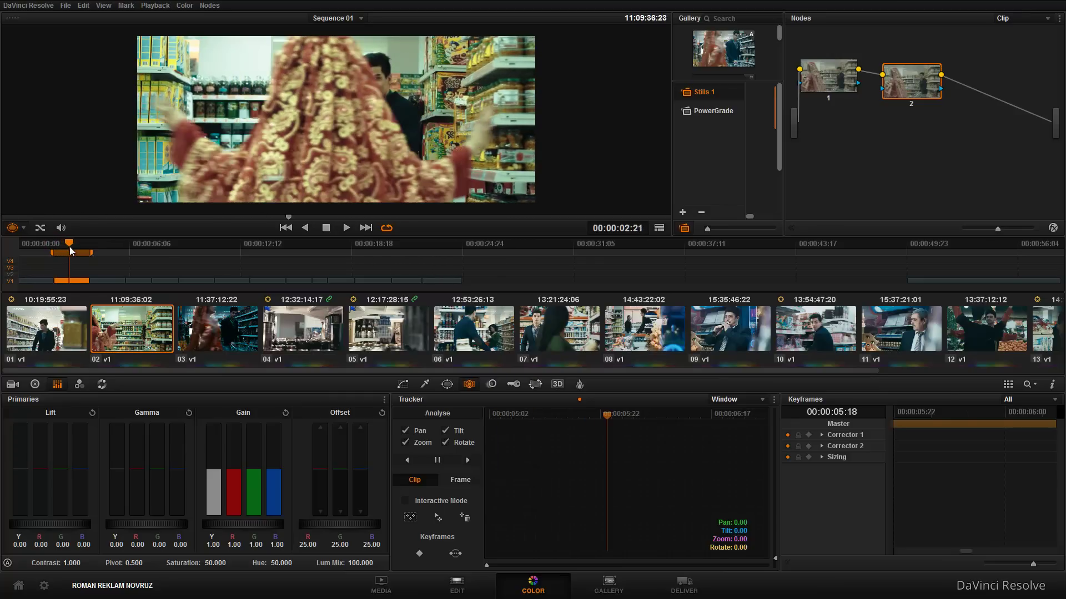
drag(66, 247, 71, 248)
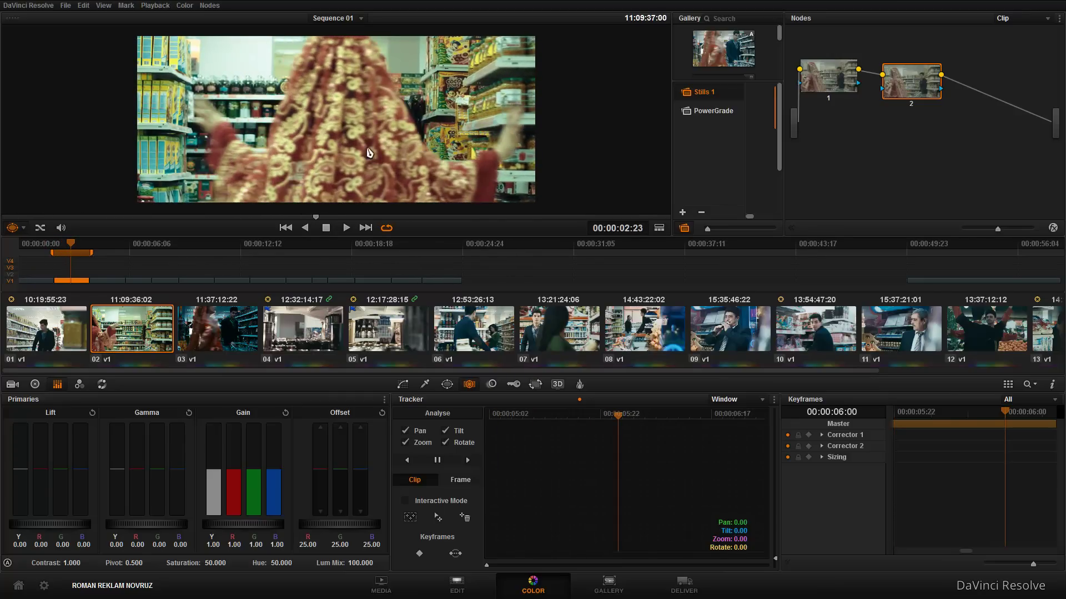
drag(71, 247, 55, 249)
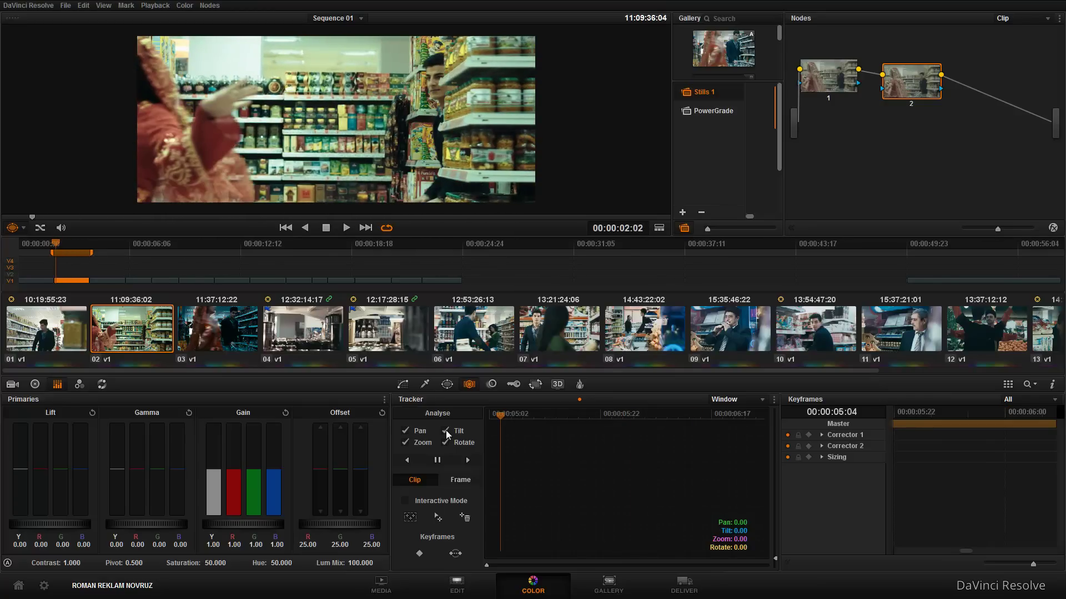
click(446, 385)
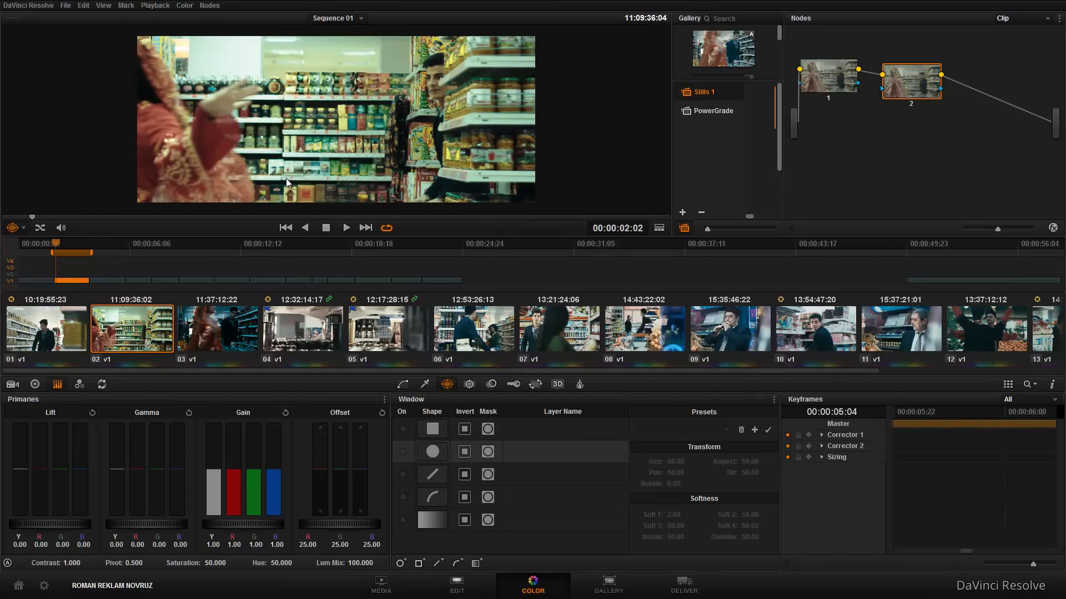
Step: Add a narrow circle window on node 2 over the man (Size 19.42, Aspect 19.48)
drag(55, 246, 55, 247)
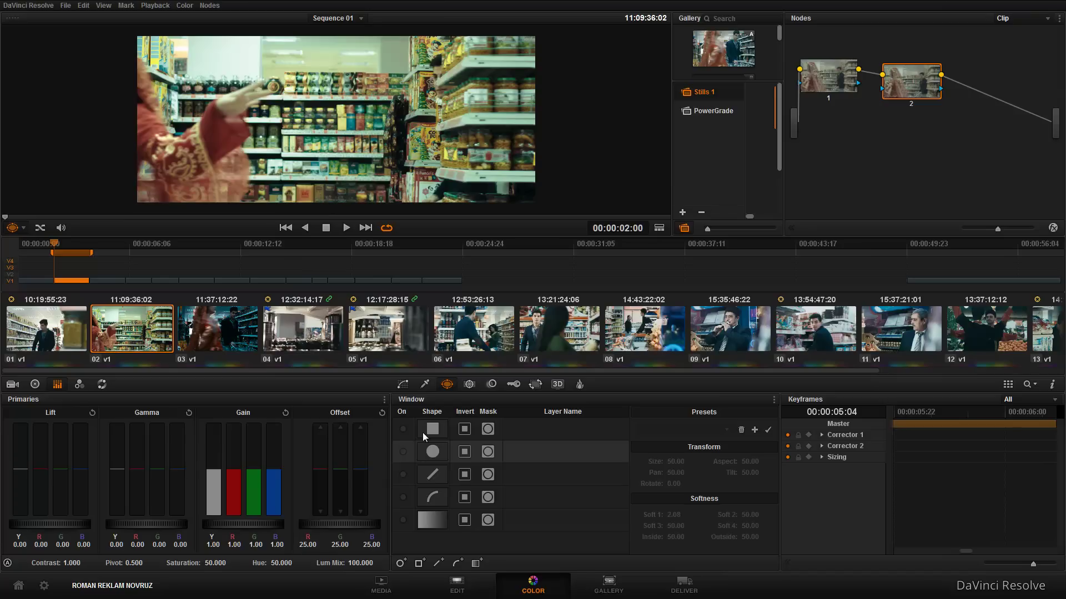
key(Right)
key(Right)
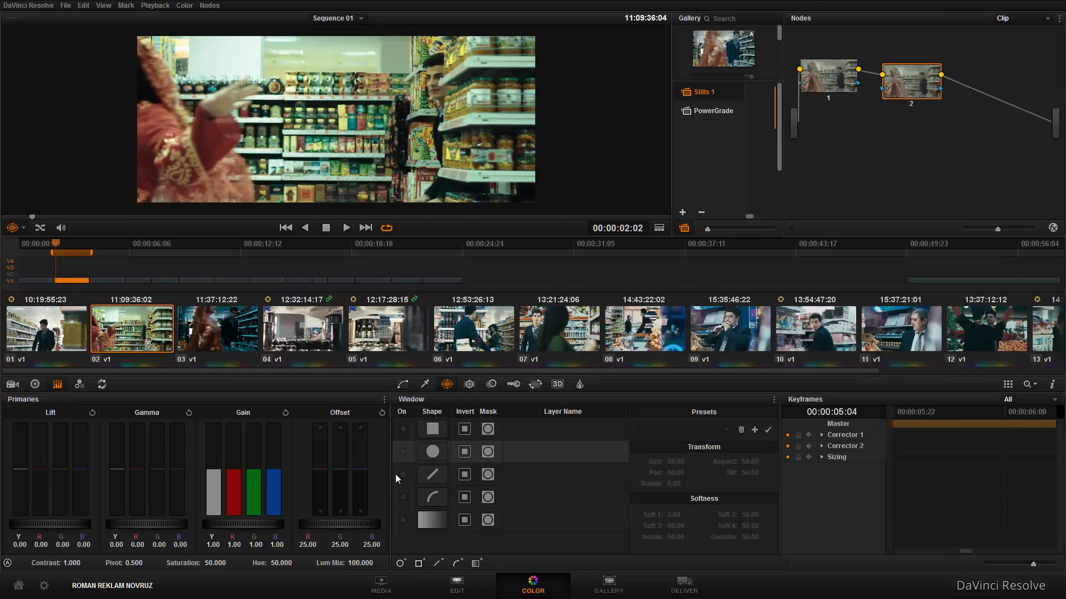
click(405, 453)
mouse_move(284, 140)
mouse_down()
mouse_move(368, 123)
mouse_move(444, 132)
mouse_up()
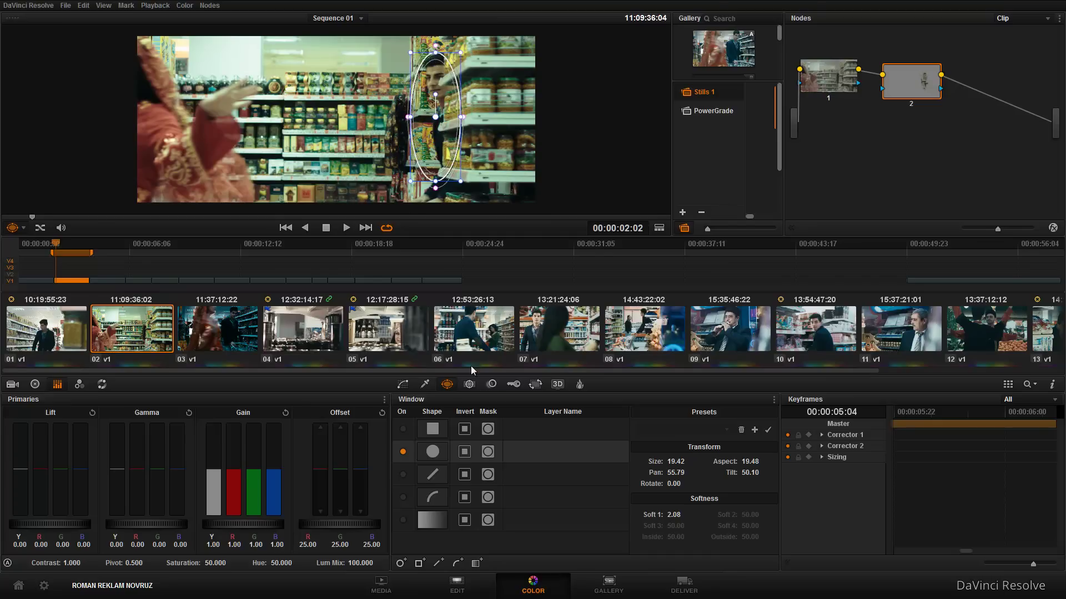
click(470, 384)
Step: Track the circle window forward, check the result, re-centre it on the man, and track again
click(470, 459)
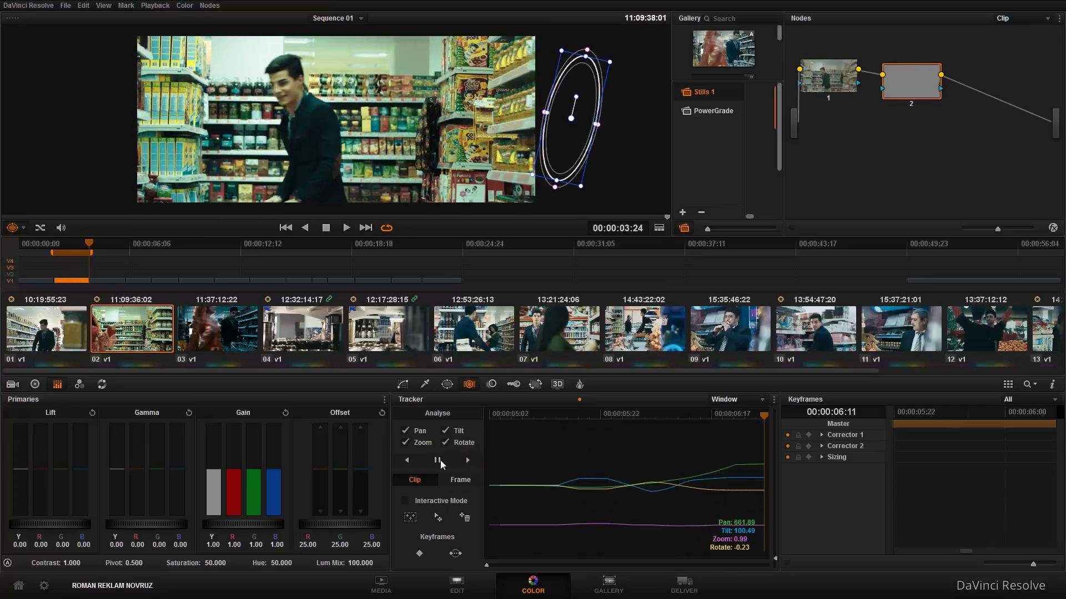
drag(764, 416, 511, 414)
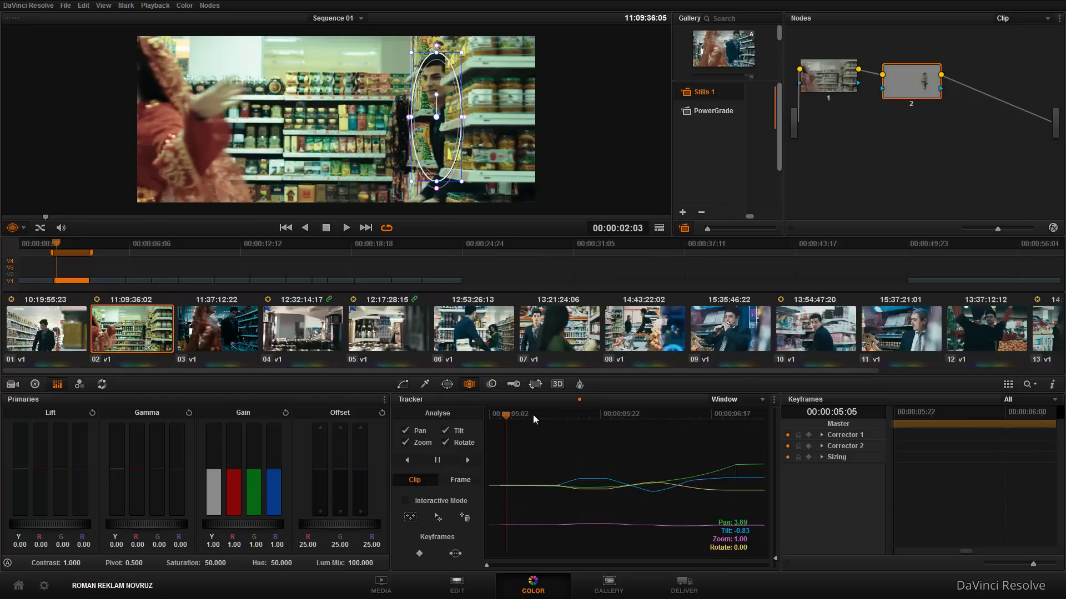
drag(506, 416, 536, 418)
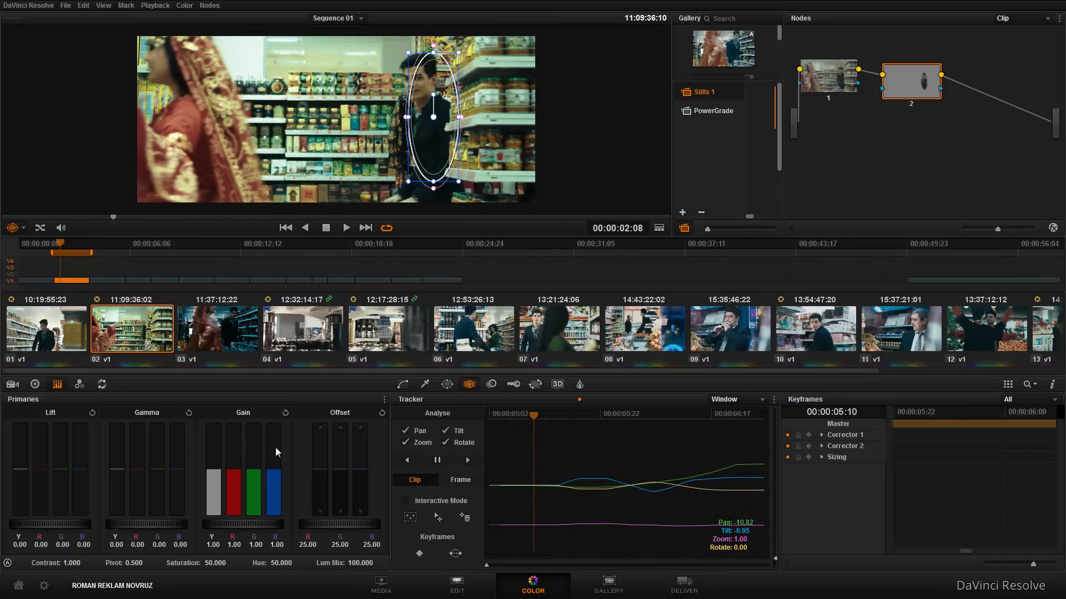
drag(432, 177, 421, 173)
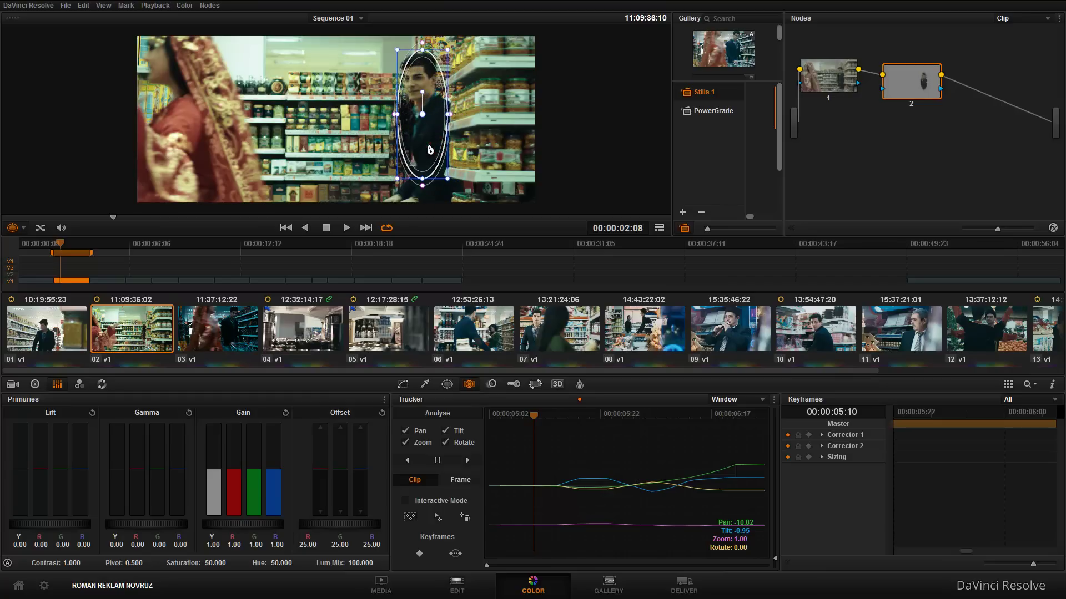
click(469, 461)
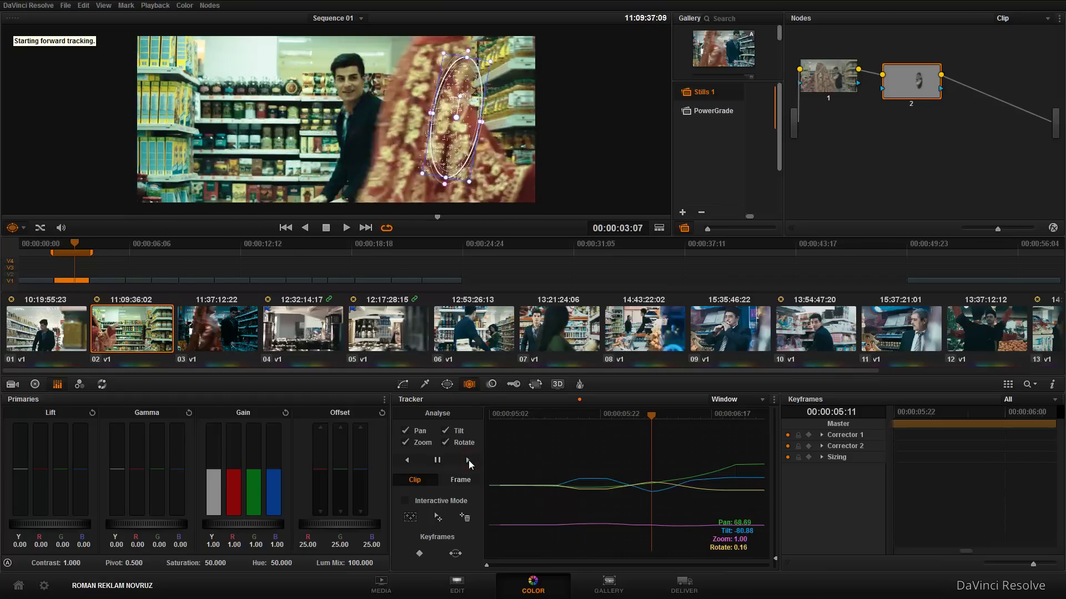
mouse_move(733, 413)
mouse_down()
mouse_move(472, 413)
mouse_move(504, 417)
mouse_move(489, 416)
mouse_up()
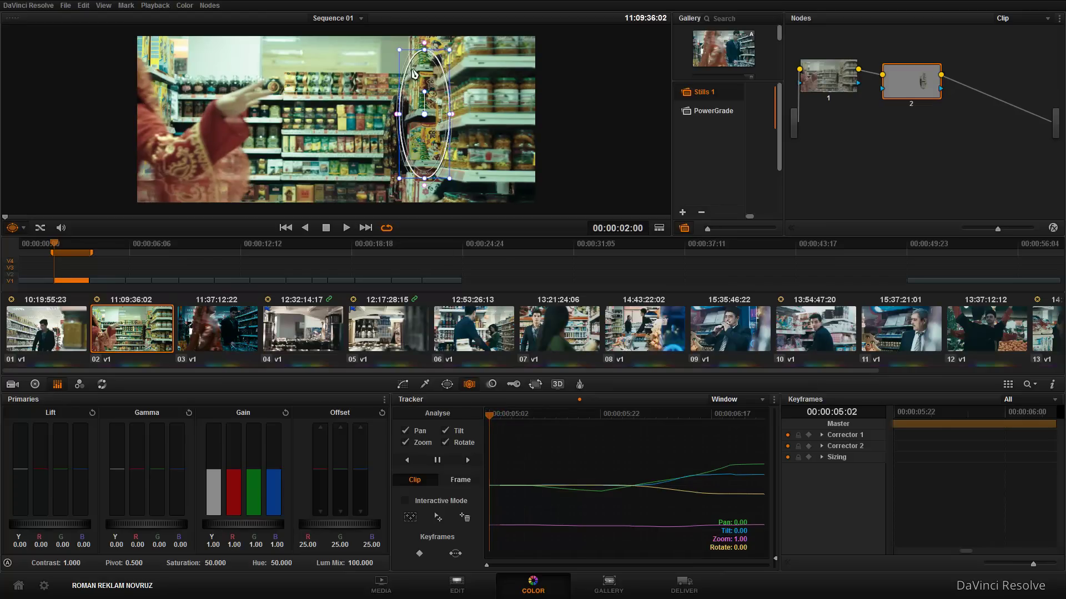
drag(499, 417, 621, 417)
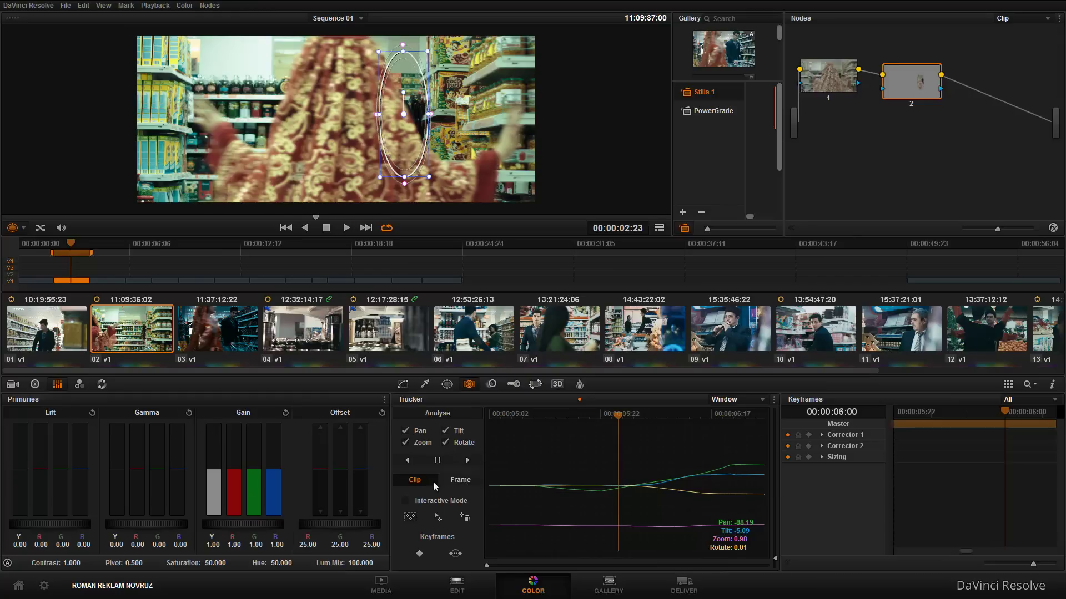
Step: Switch the tracker to Frame mode and add tracking keyframes across the frames where the woman blocks him
click(465, 479)
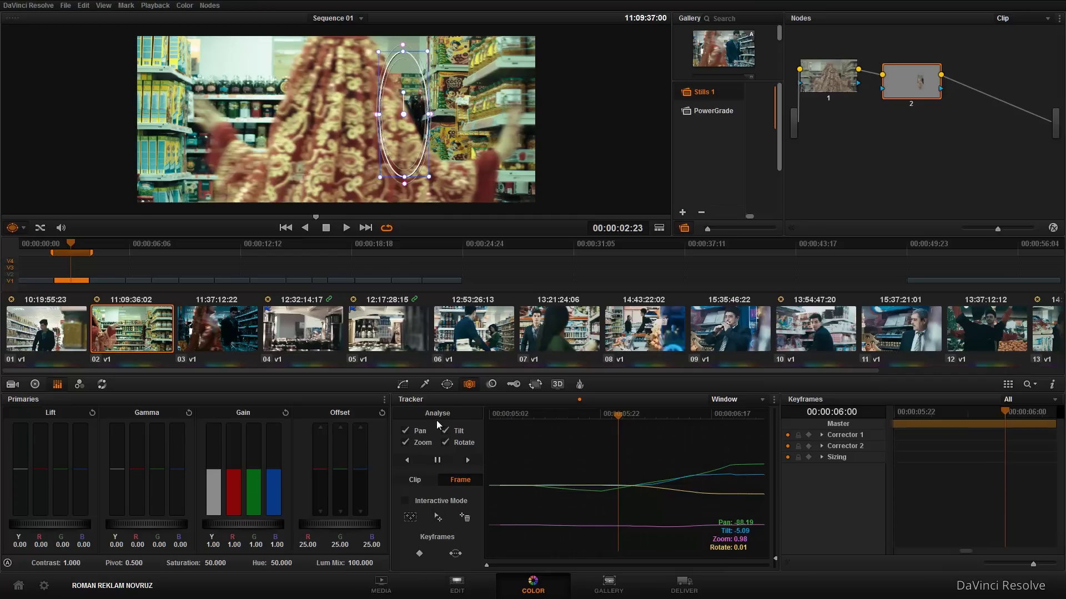
key(Left)
key(Left)
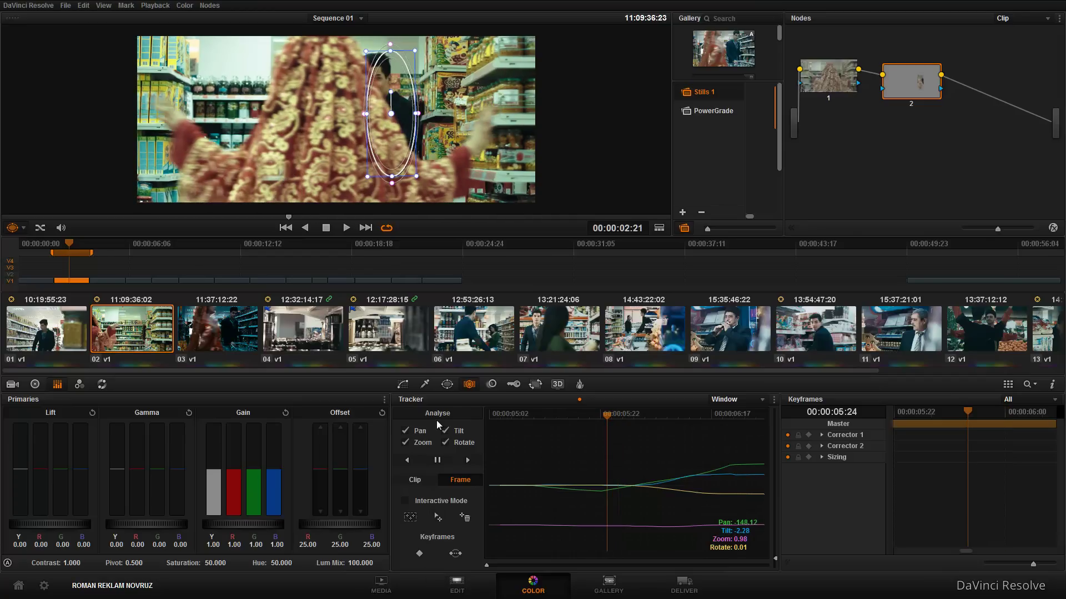
click(421, 553)
key(Right)
key(Right)
key(Right)
key(Right)
key(Right)
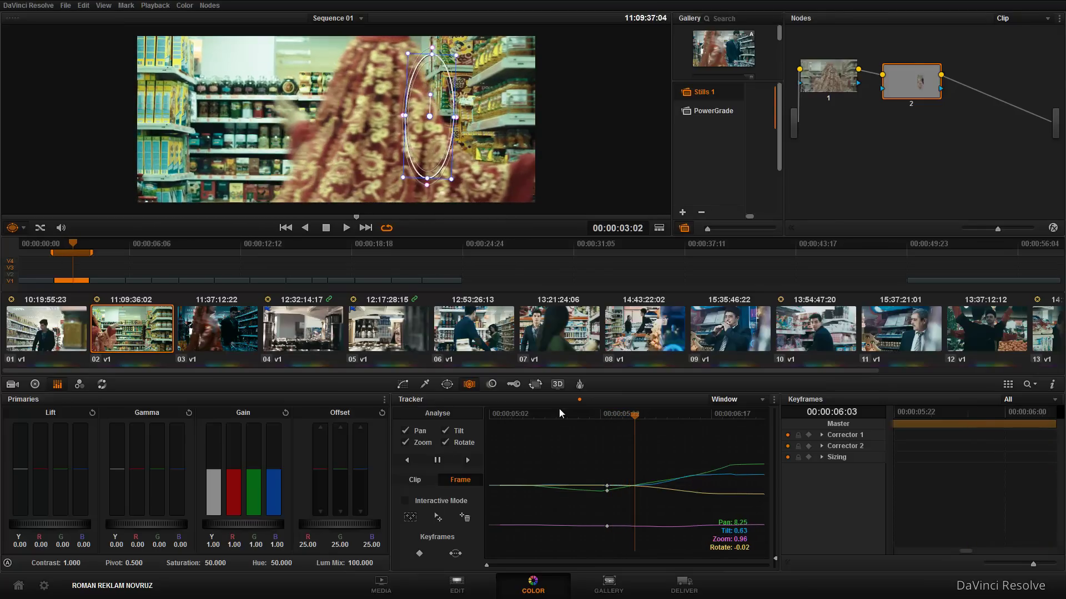
key(Right)
key(Right)
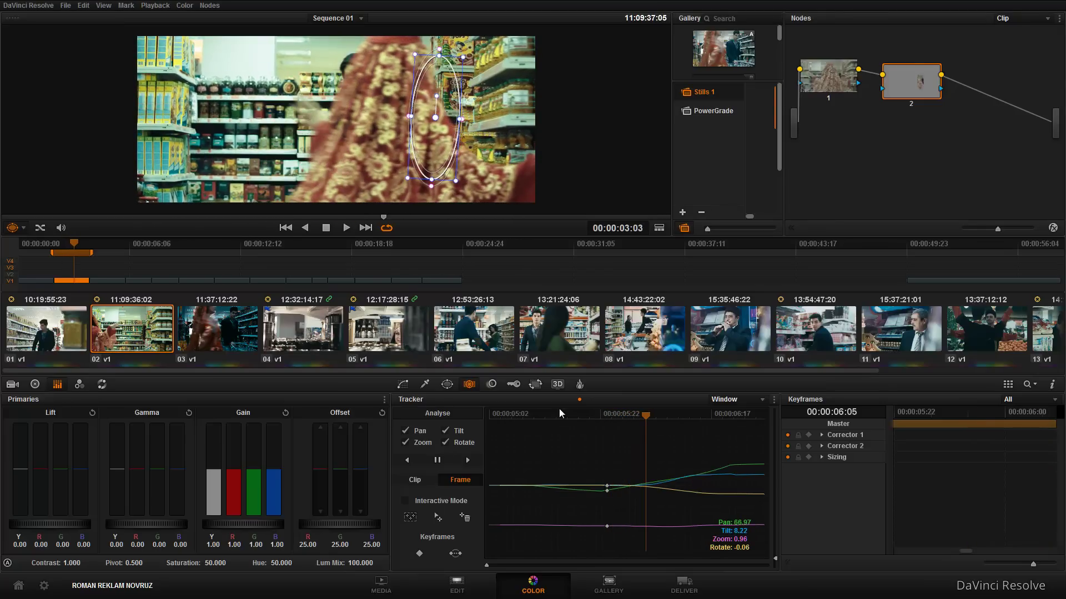
key(Right)
key(Right)
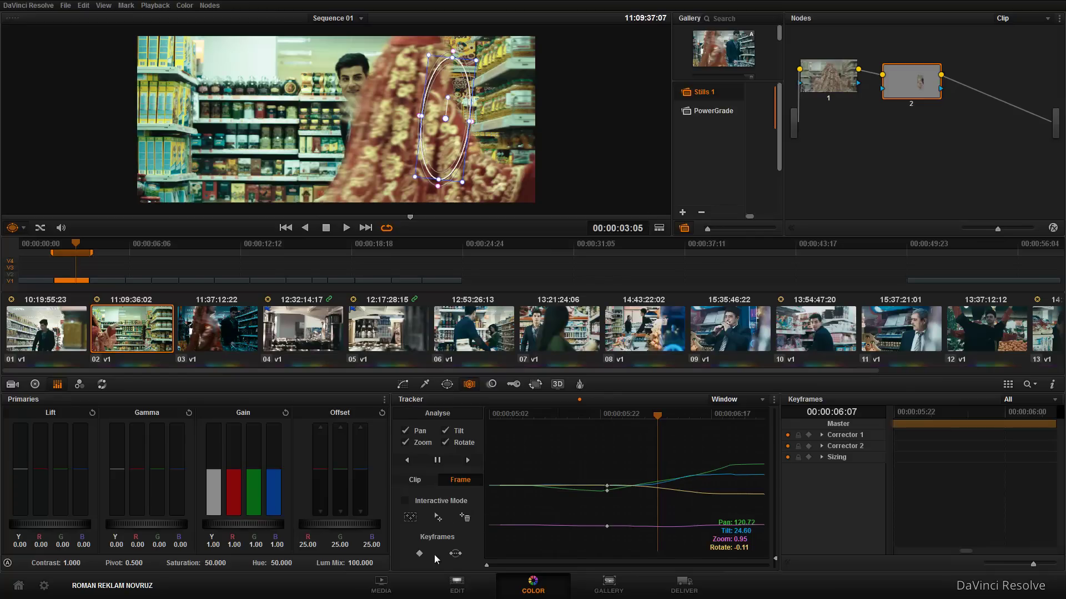
click(419, 554)
Step: Move the window onto the man's face and re-track forward (Pan -118.25, Tilt 0.71)
click(457, 555)
drag(447, 123, 351, 112)
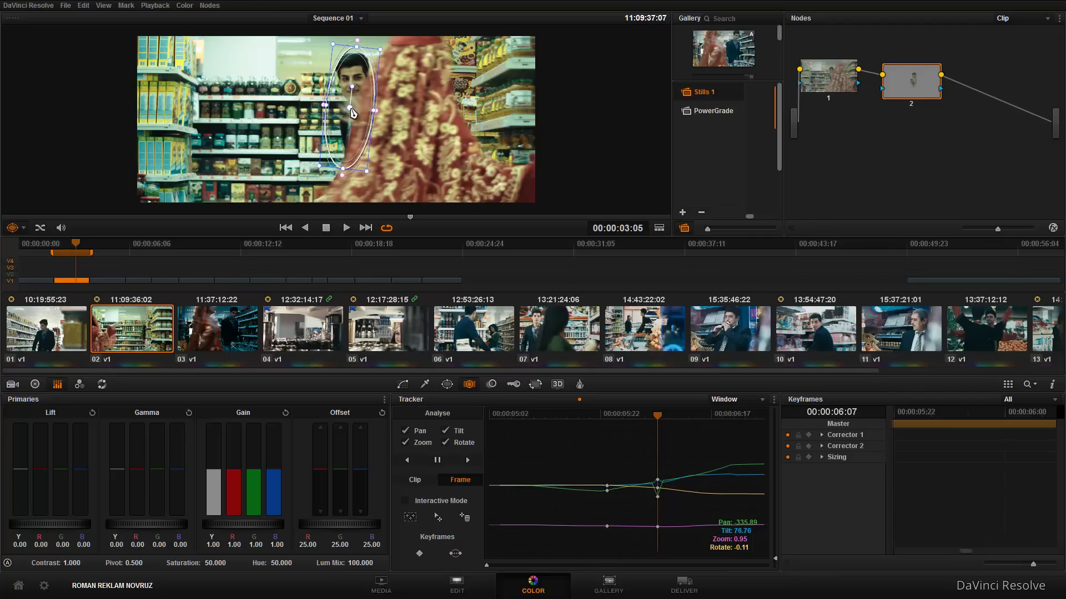
click(466, 462)
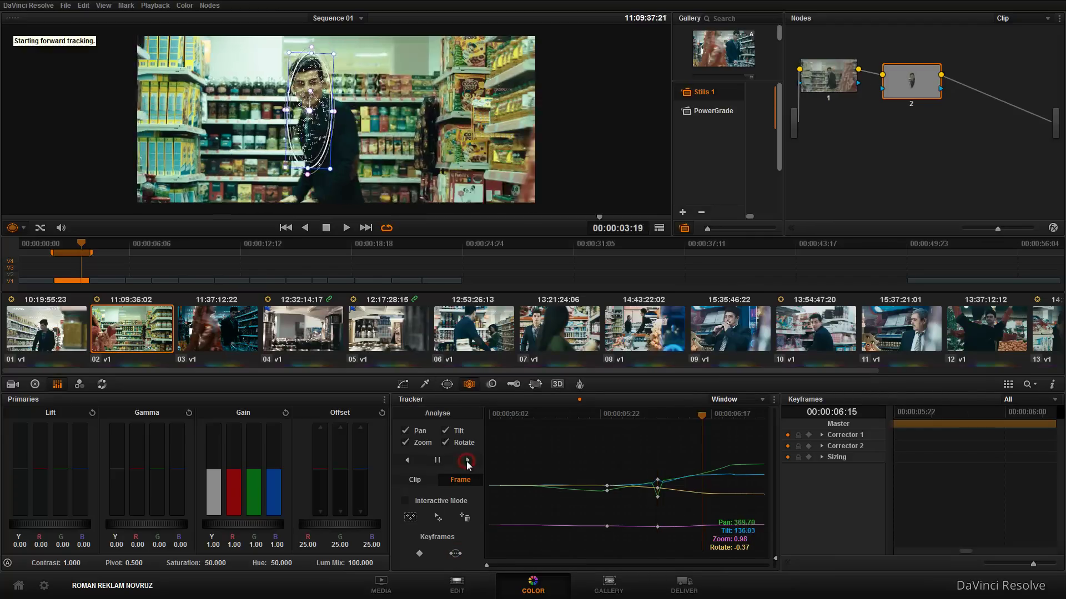
mouse_move(728, 416)
mouse_down()
mouse_move(492, 414)
mouse_move(614, 416)
mouse_up()
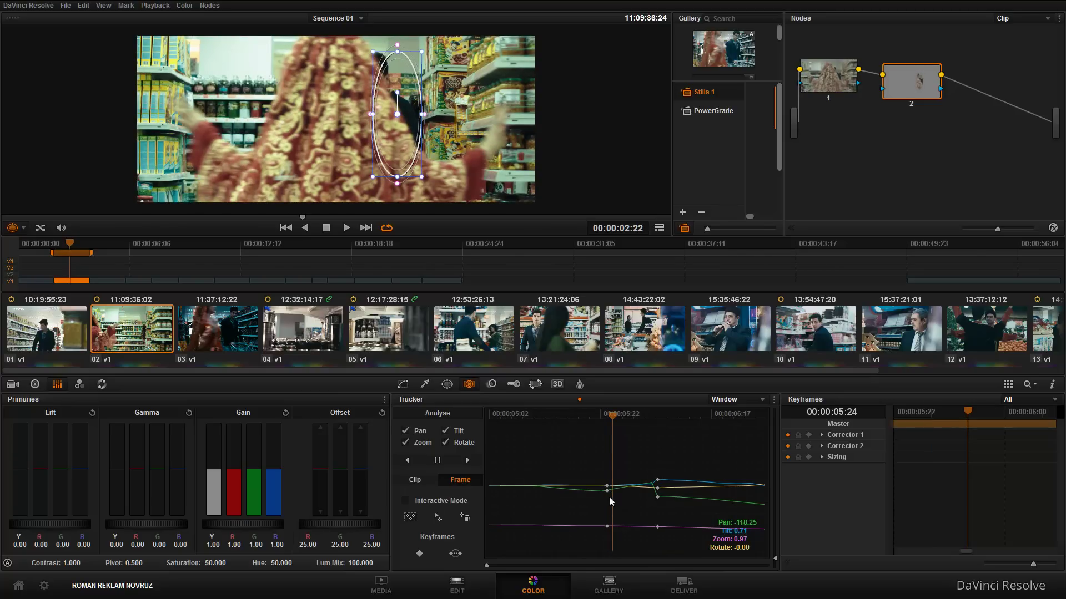
click(611, 414)
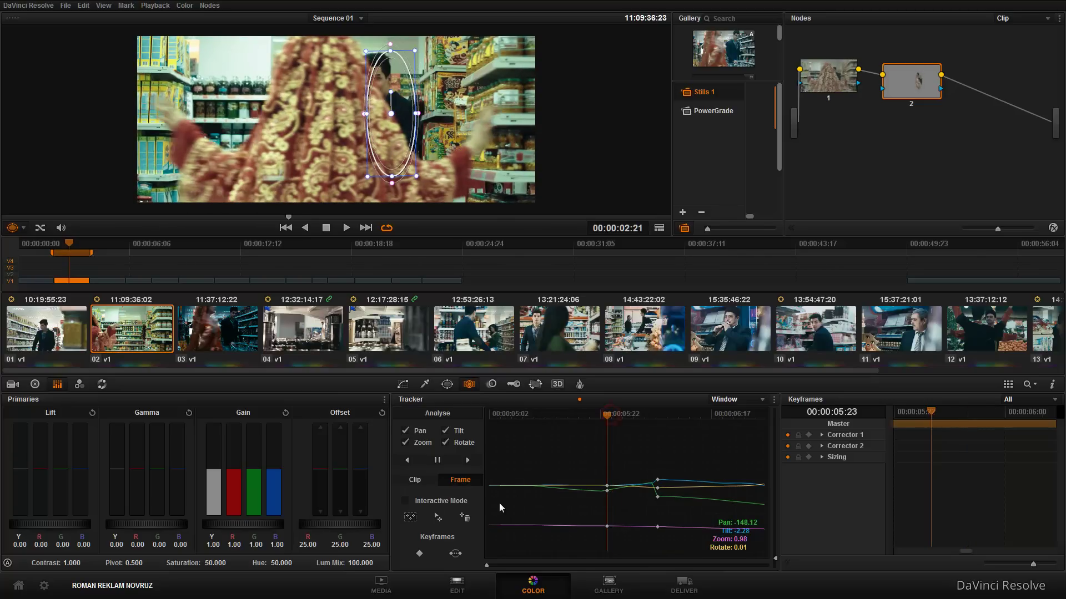
drag(609, 414, 661, 415)
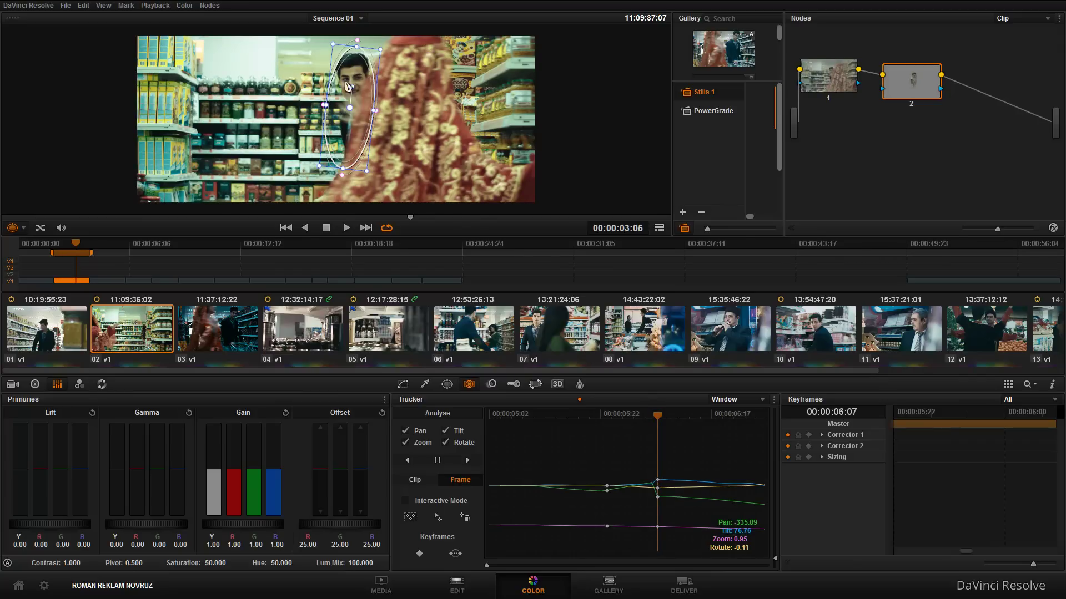
mouse_move(657, 415)
mouse_down()
mouse_move(759, 419)
mouse_move(482, 421)
mouse_up()
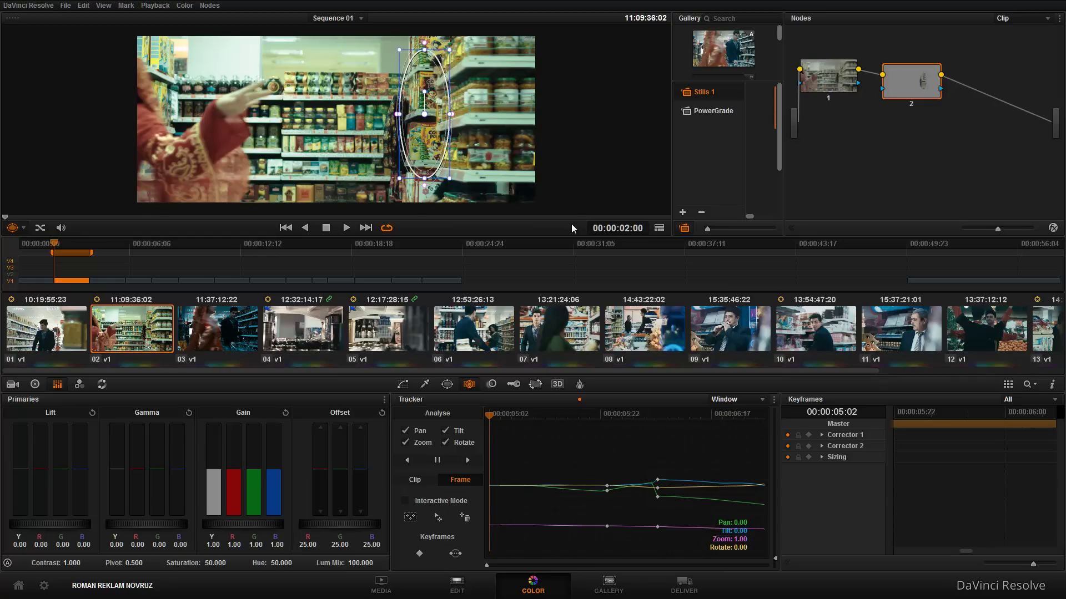
drag(913, 81, 906, 81)
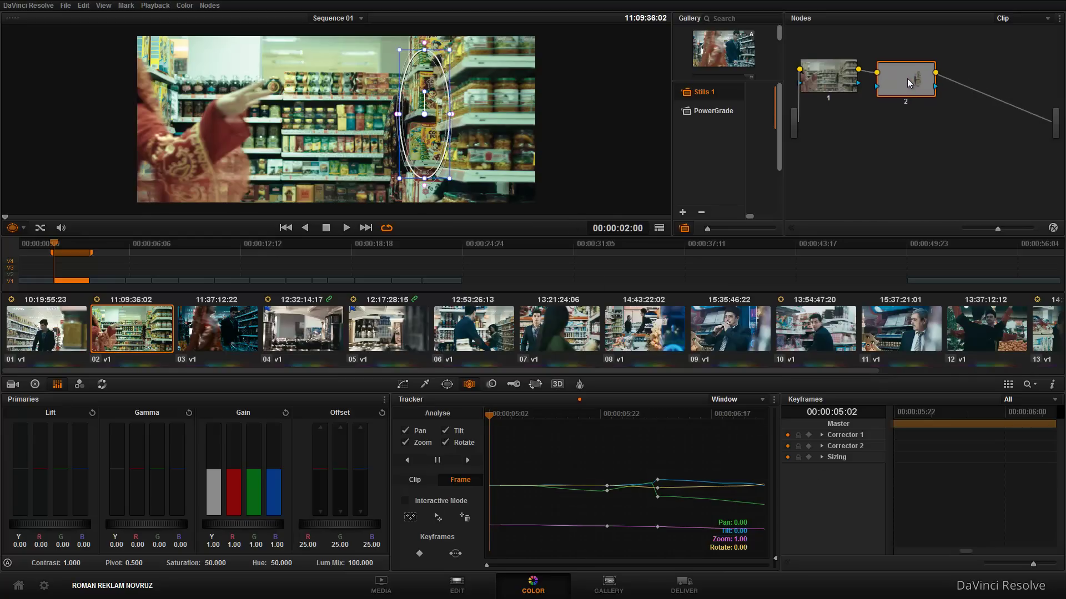
click(842, 448)
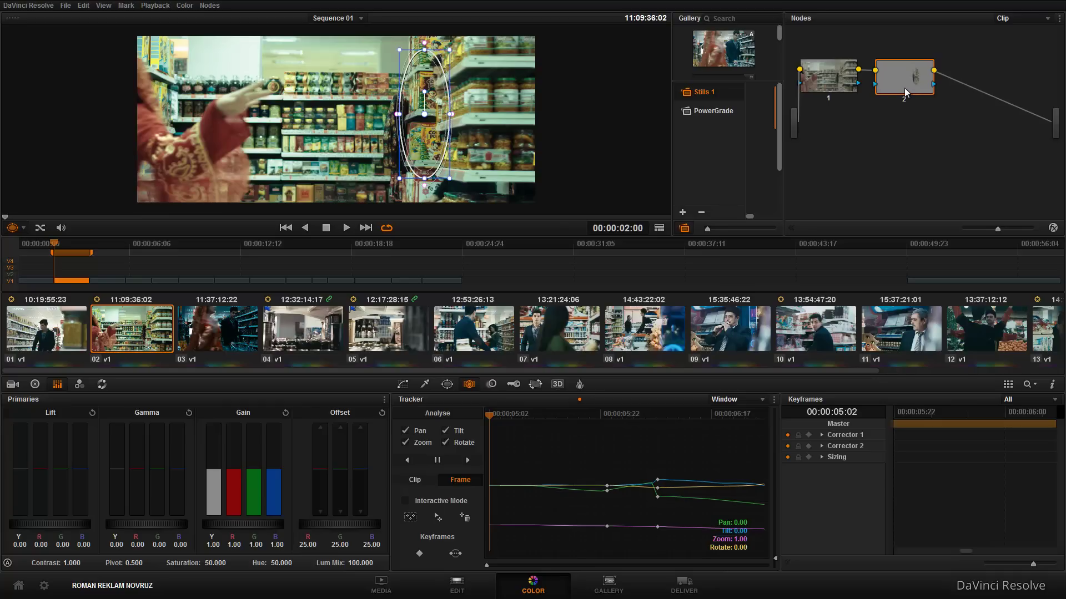
click(822, 447)
click(821, 446)
click(821, 446)
click(821, 446)
Step: Show the primaries as Color Wheels in the left palette
click(35, 385)
click(56, 385)
click(78, 385)
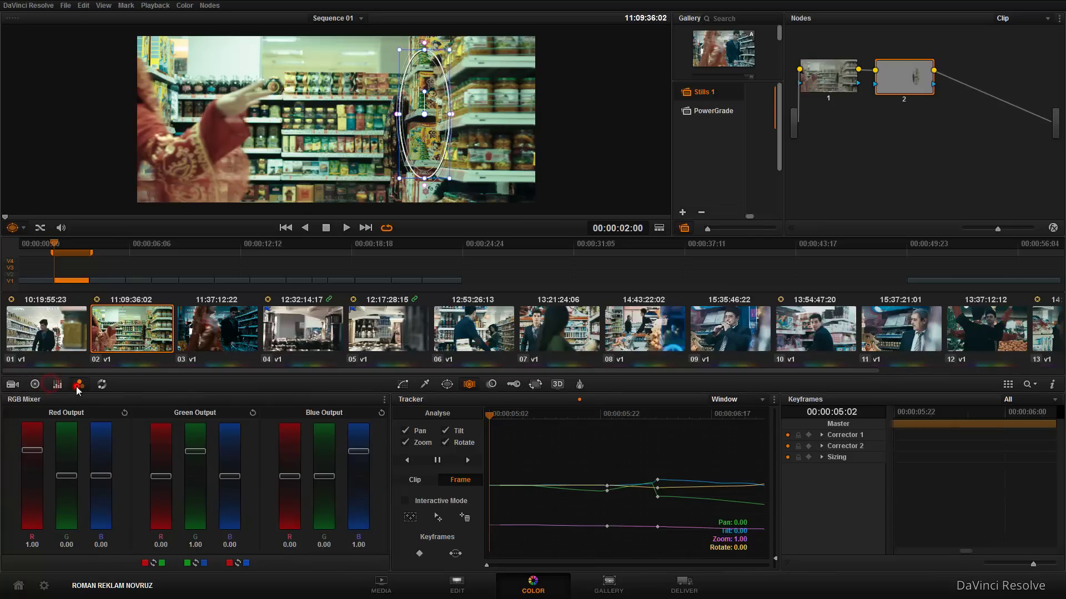
click(60, 387)
click(35, 384)
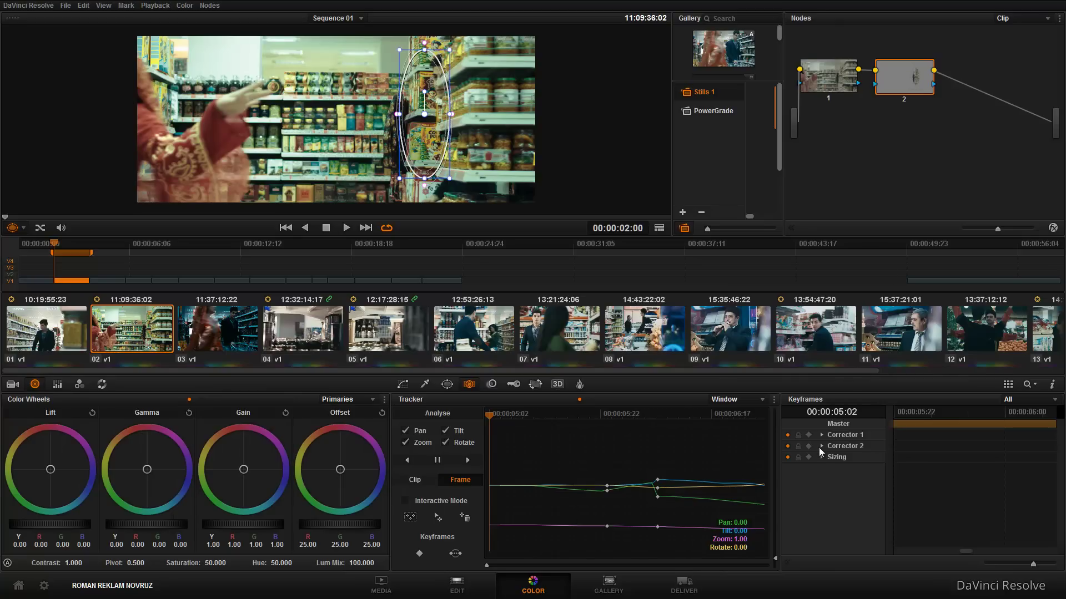
Step: Expand Corrector 2's keyframe tracks, including Circ Win, and show node 2's window settings
click(821, 446)
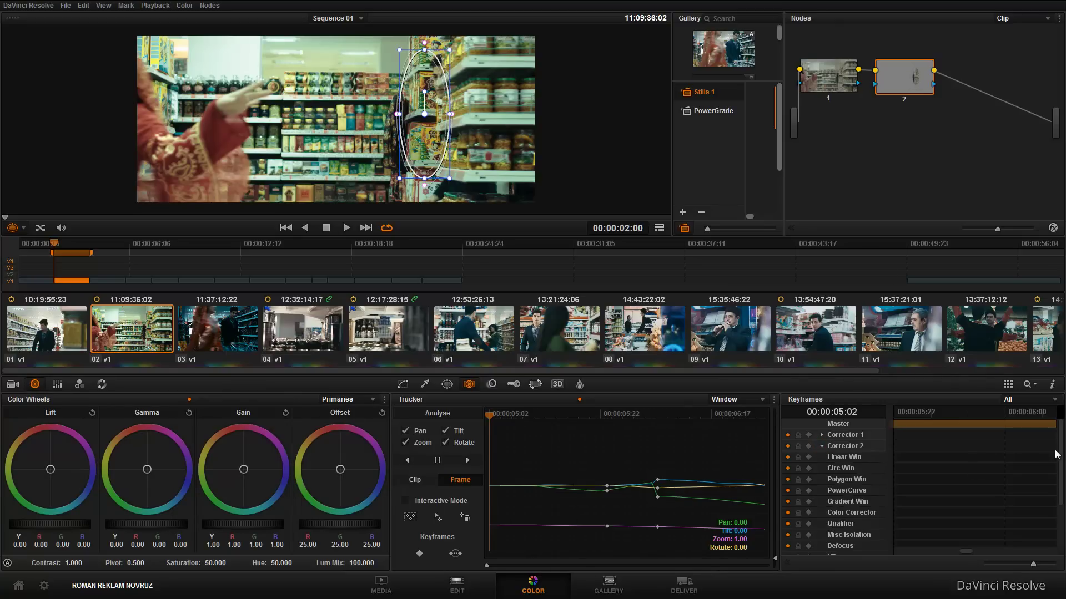
scroll(1058, 470, down, 3)
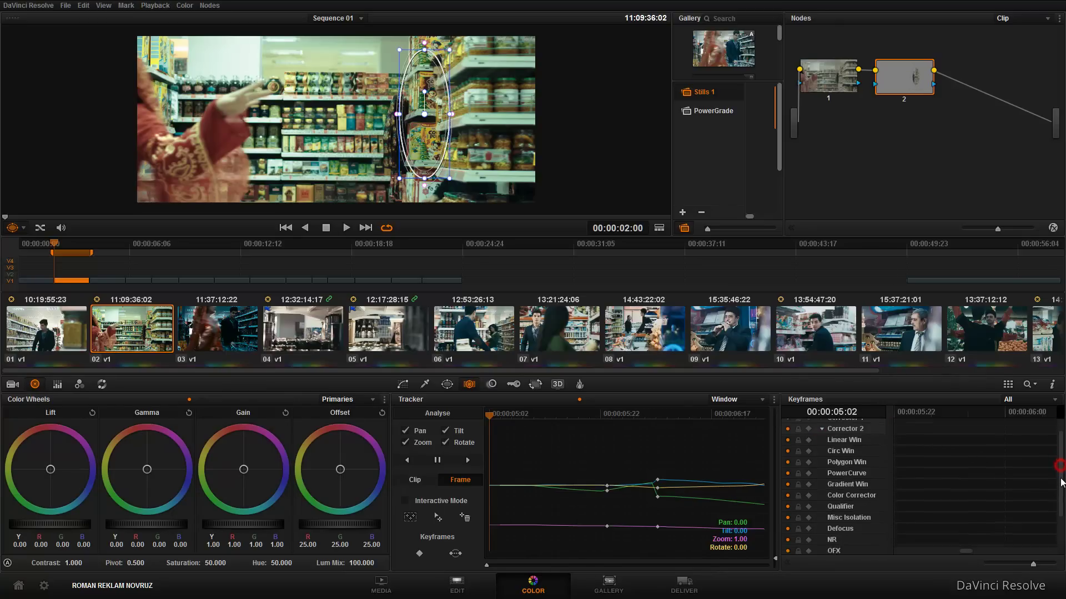
click(446, 384)
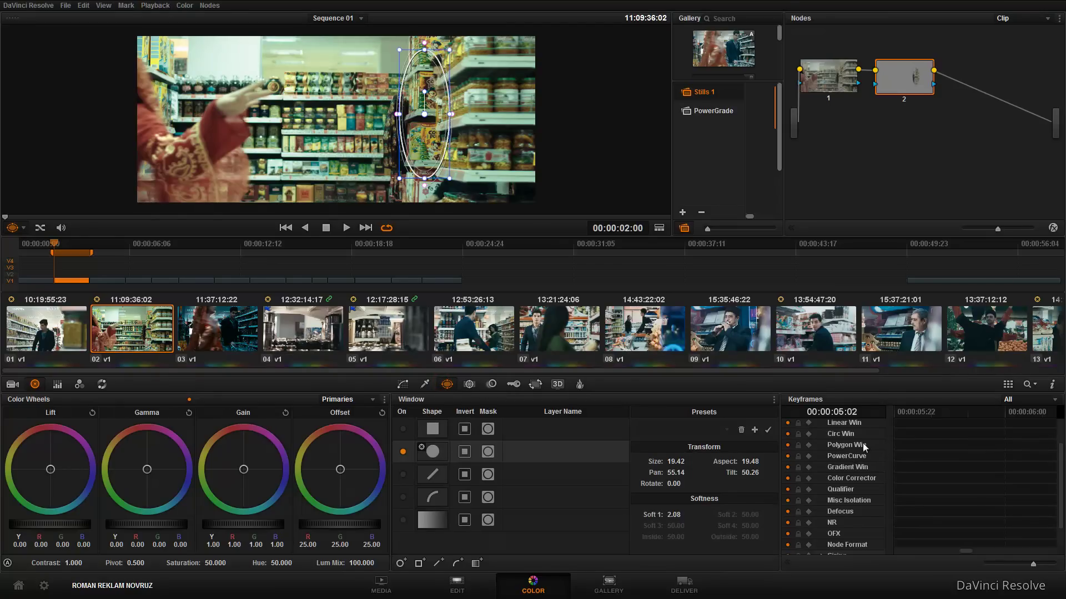
Step: Add a Circ Win keyframe, then move and widen the window over the man on successive frames
scroll(876, 457, up, 1)
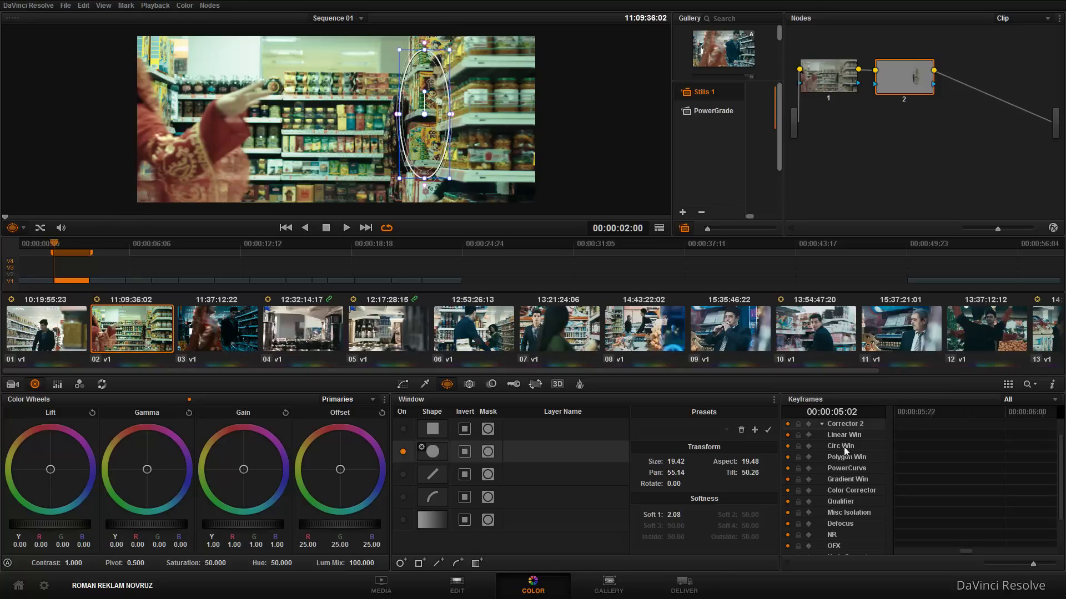
click(809, 446)
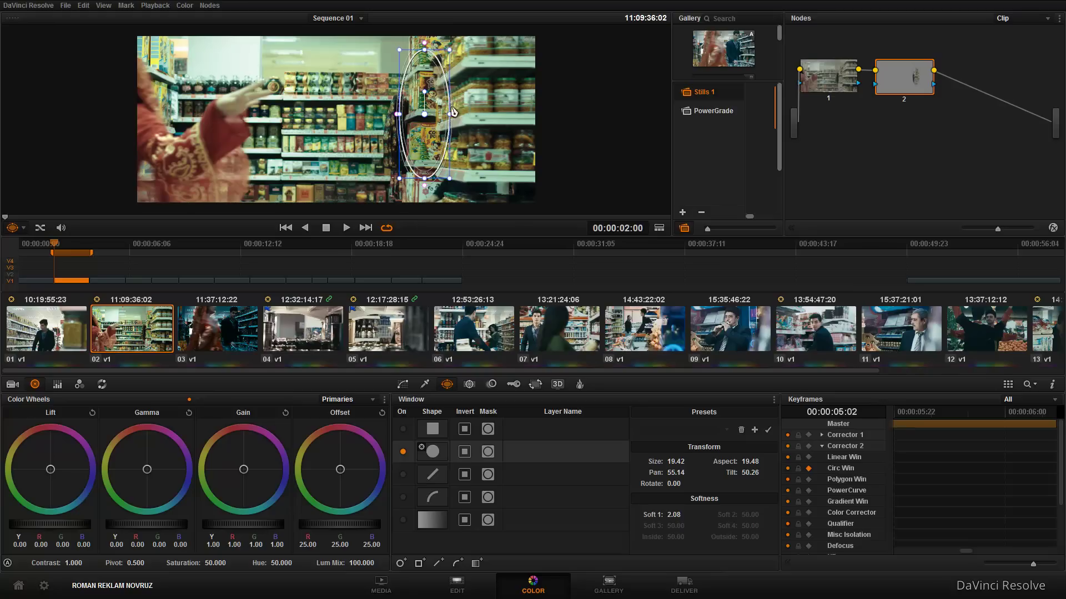
drag(426, 123, 449, 113)
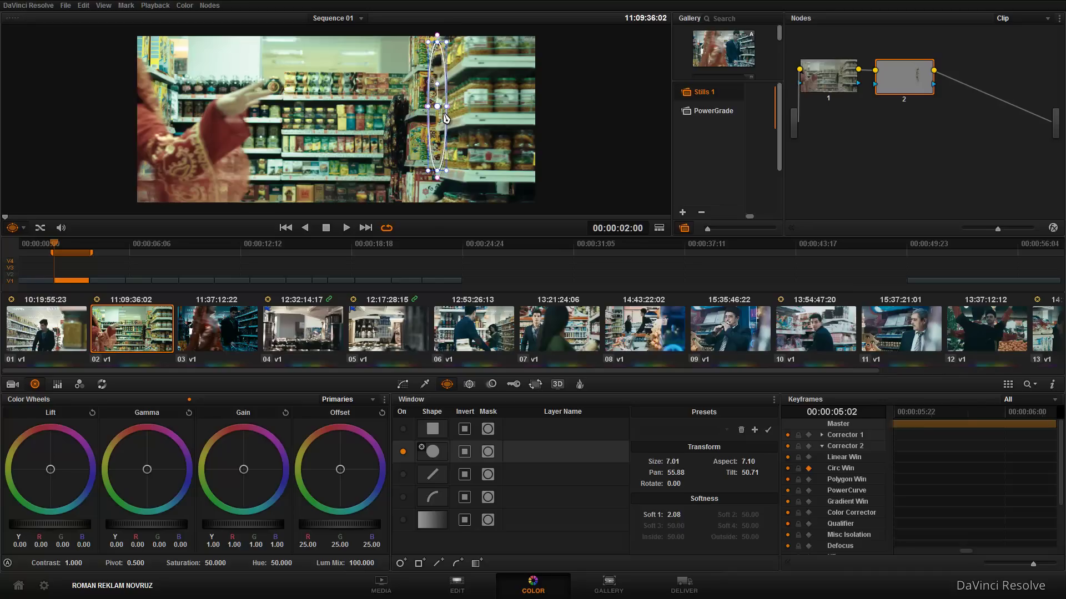
key(Right)
key(Right)
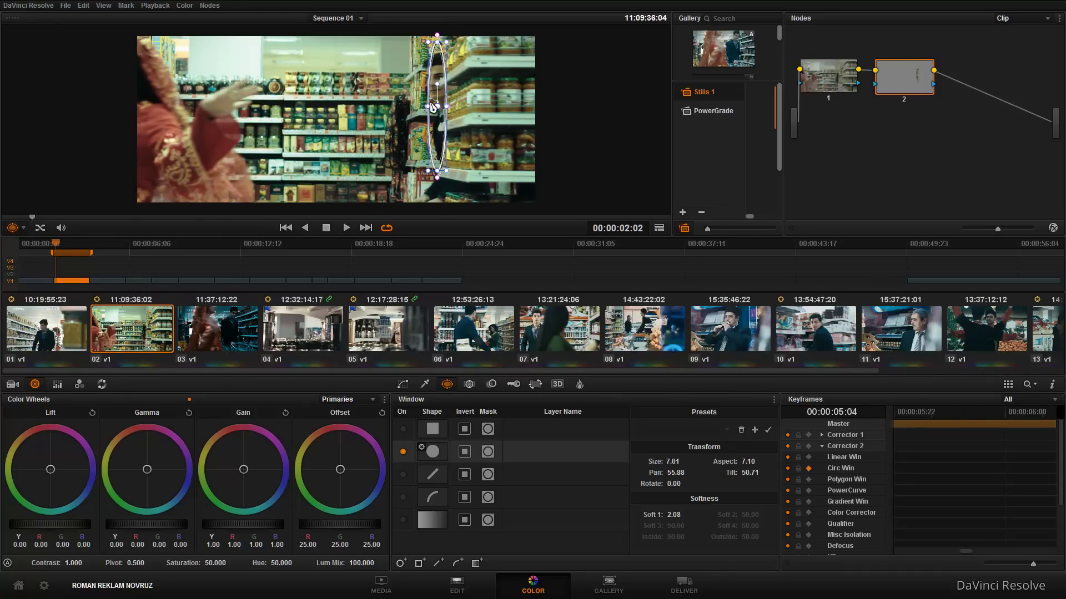
drag(427, 111, 422, 109)
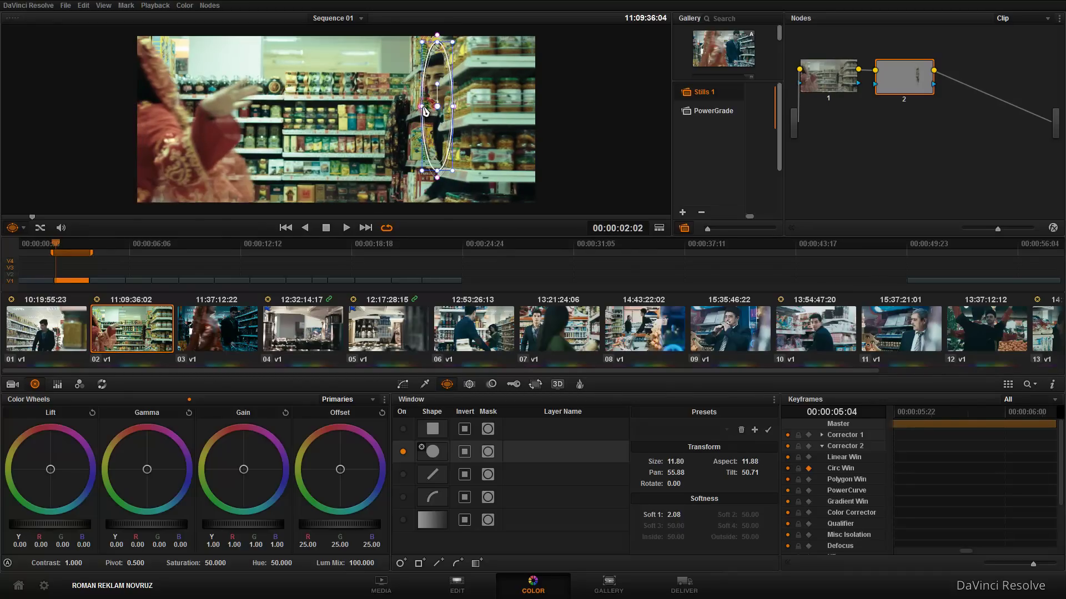
key(Right)
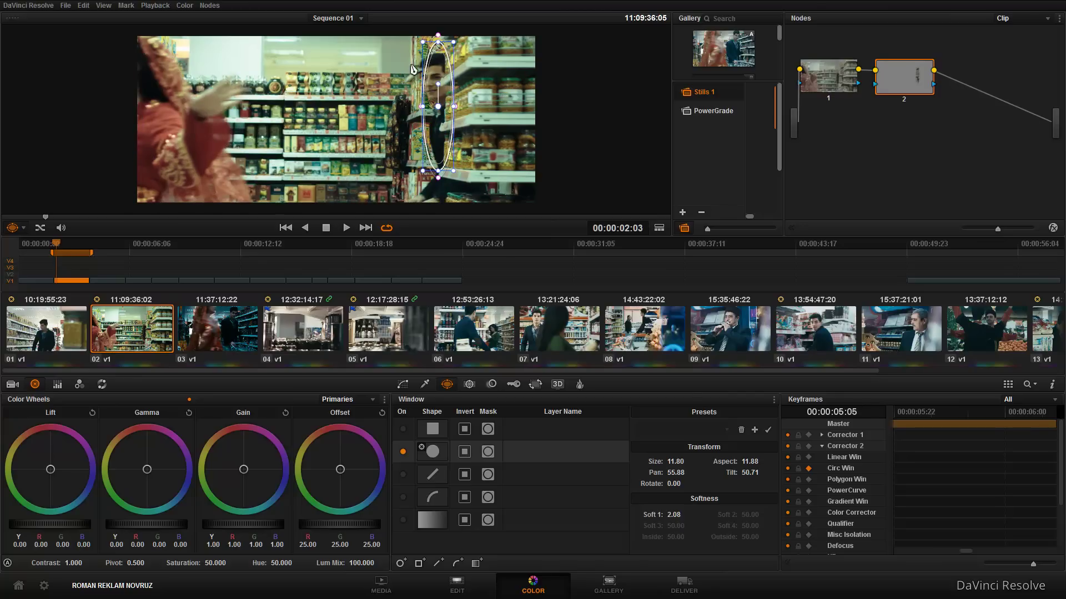
drag(426, 109, 416, 109)
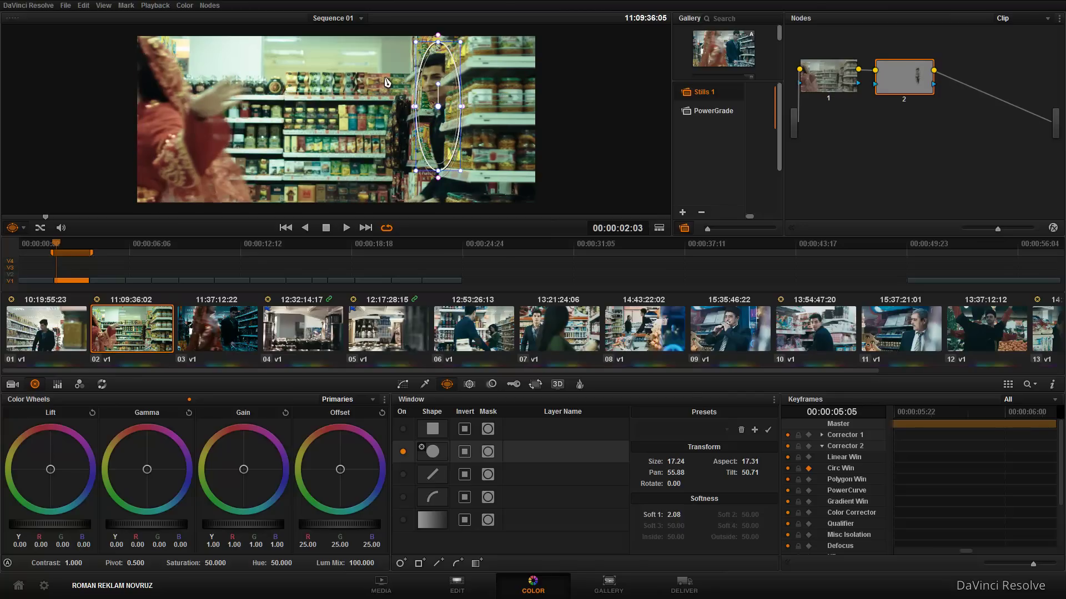
key(Right)
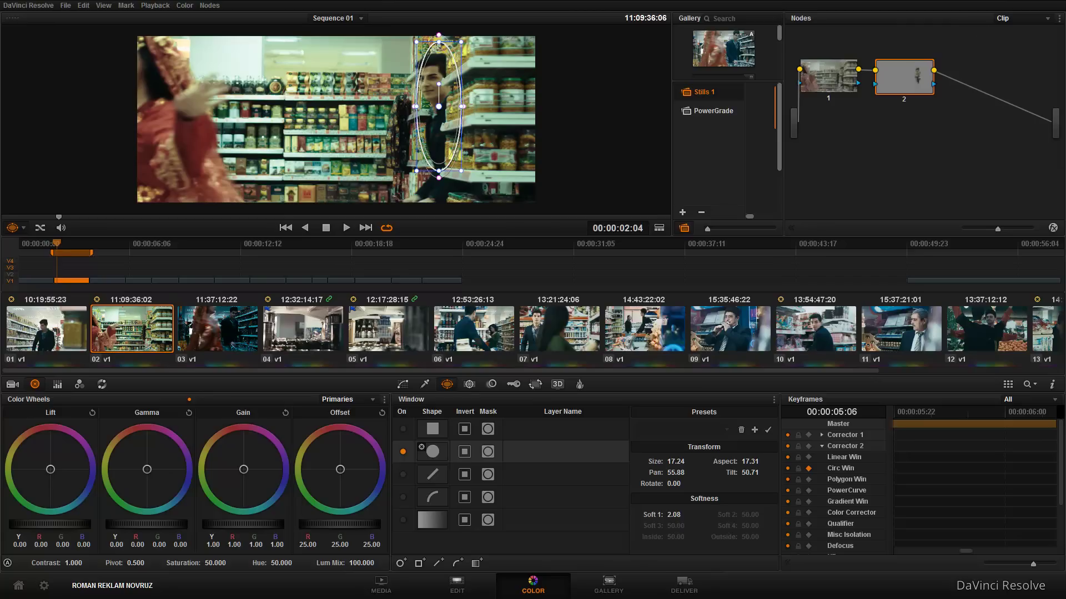
key(Up)
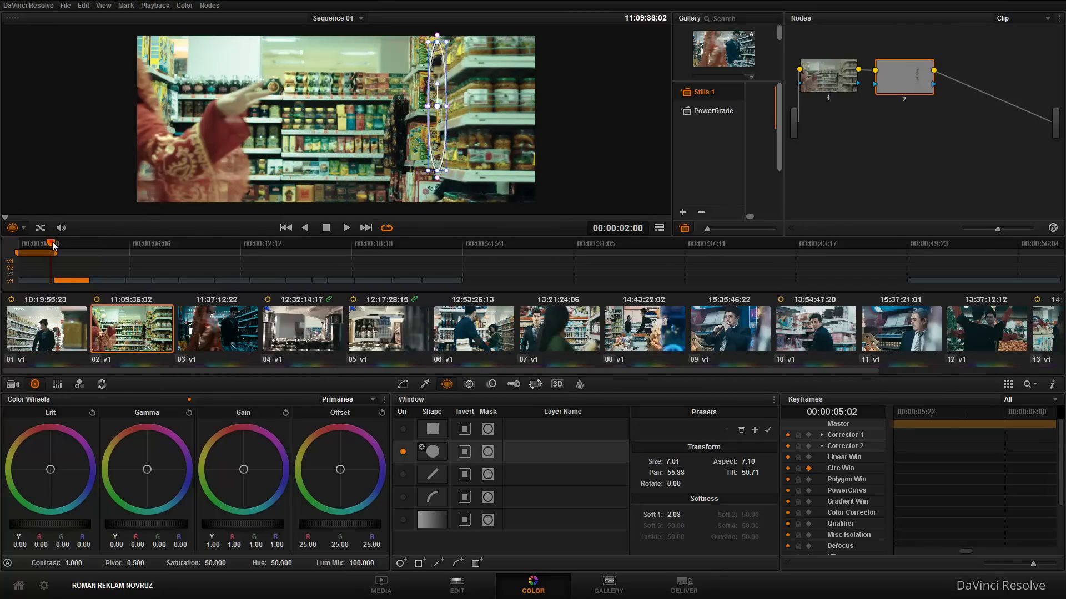
Step: Reposition, stretch and widen the window over the next frames, reaching Size 27.09, Aspect 20.55, Rotate -13.44
drag(53, 246, 56, 246)
key(Right)
key(Right)
key(Right)
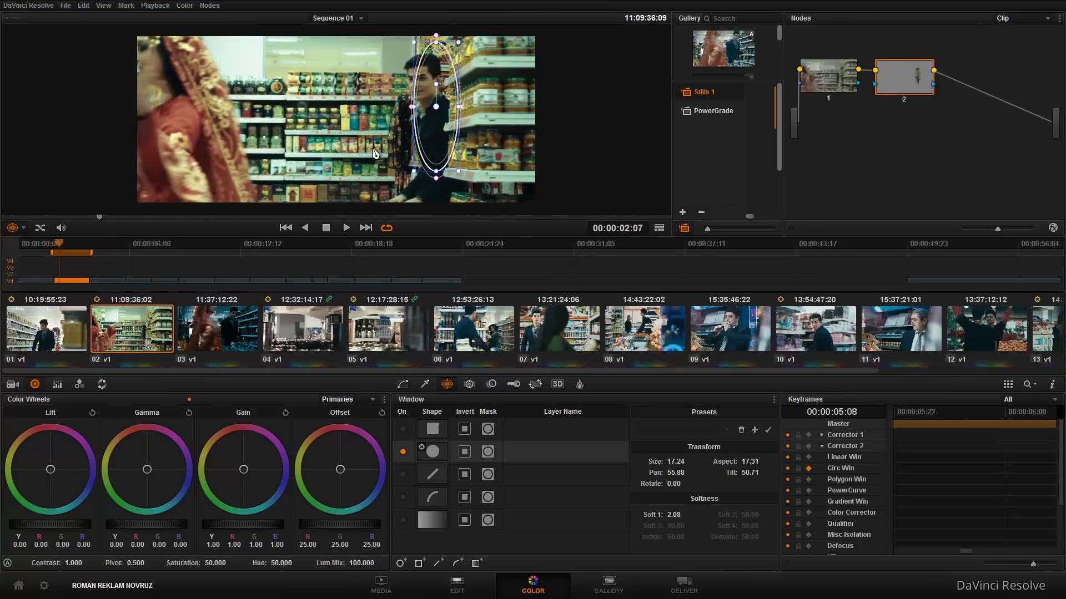
drag(439, 110, 431, 119)
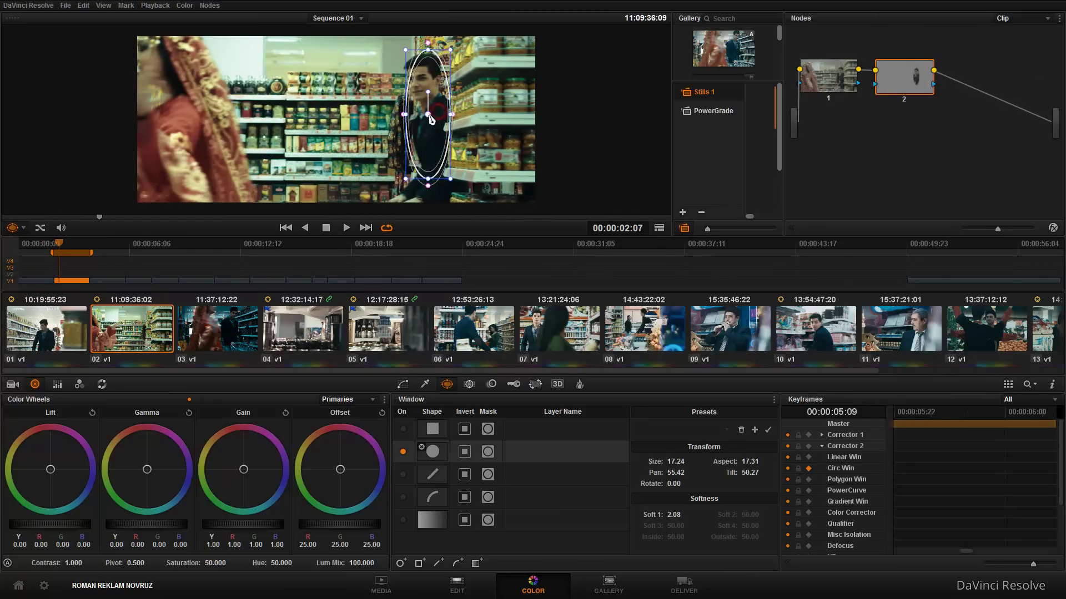
drag(428, 185, 432, 205)
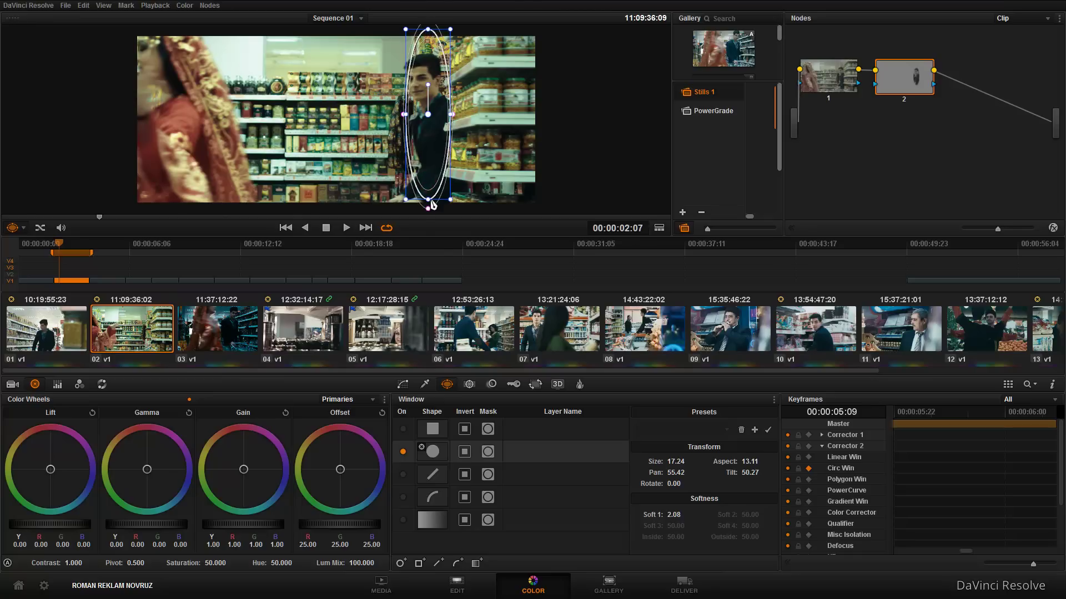
key(Right)
key(Right)
key(Right)
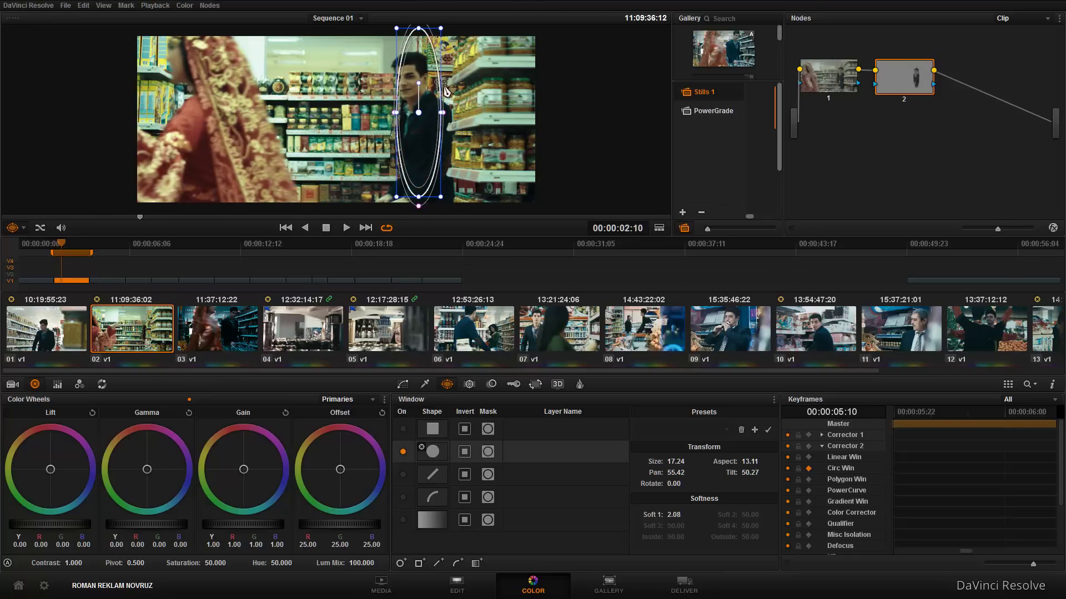
mouse_move(442, 116)
mouse_down()
mouse_move(431, 142)
mouse_move(447, 123)
mouse_move(408, 93)
mouse_up()
key(Right)
key(Right)
key(Right)
key(Right)
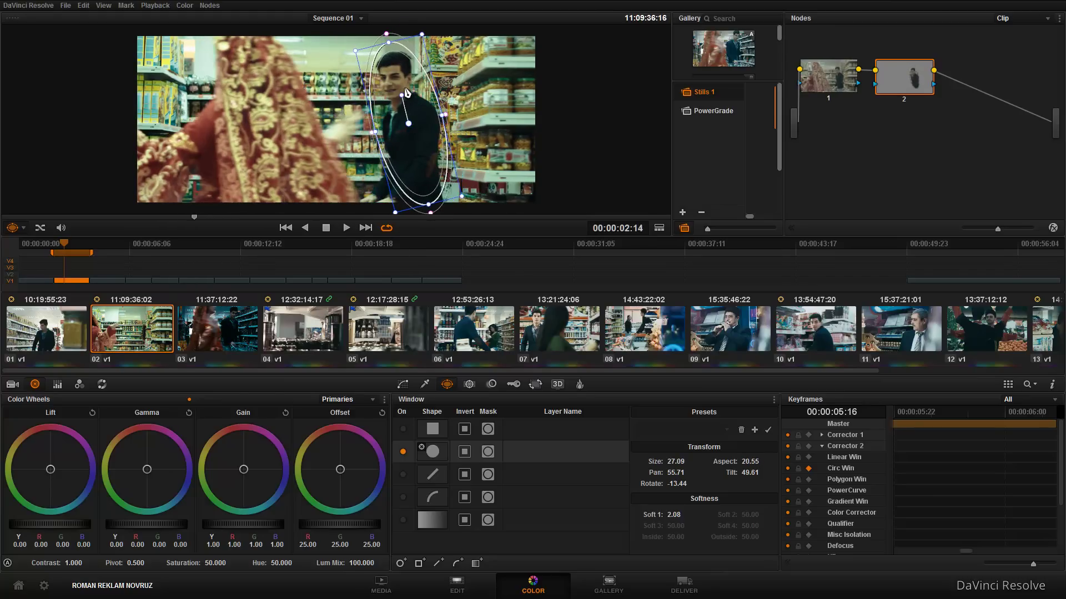
key(Right)
key(Right)
key(Right)
key(Right)
key(Right)
key(Right)
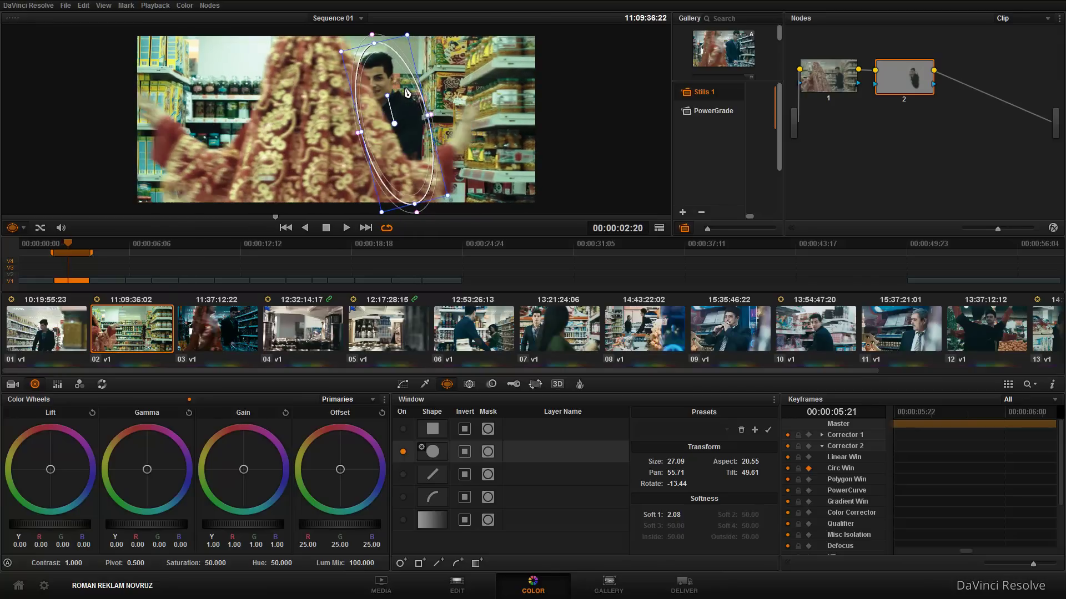
key(Right)
key(Right)
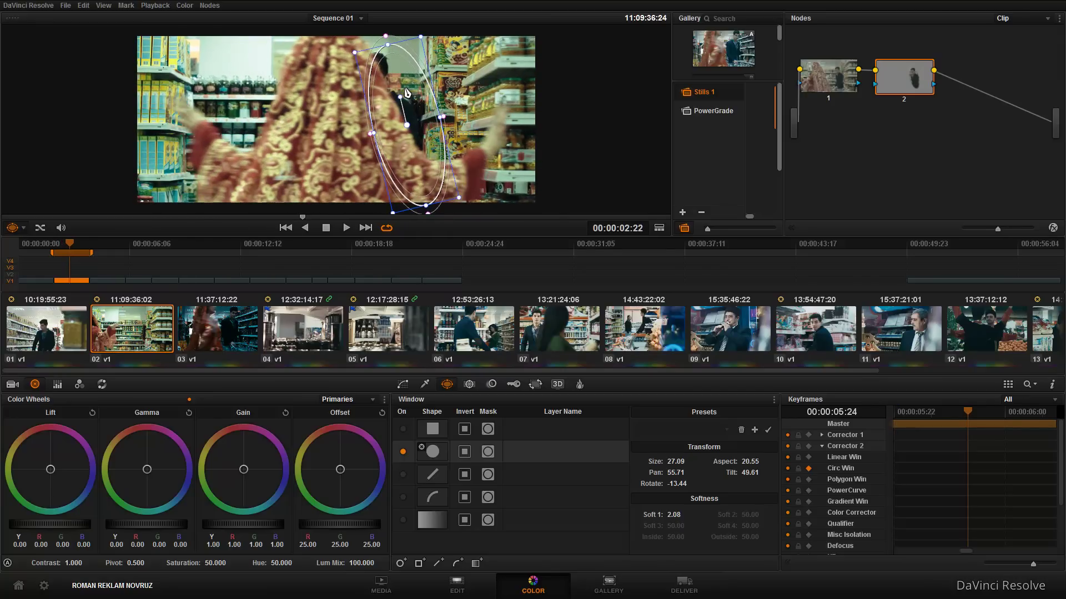
key(Left)
key(Left)
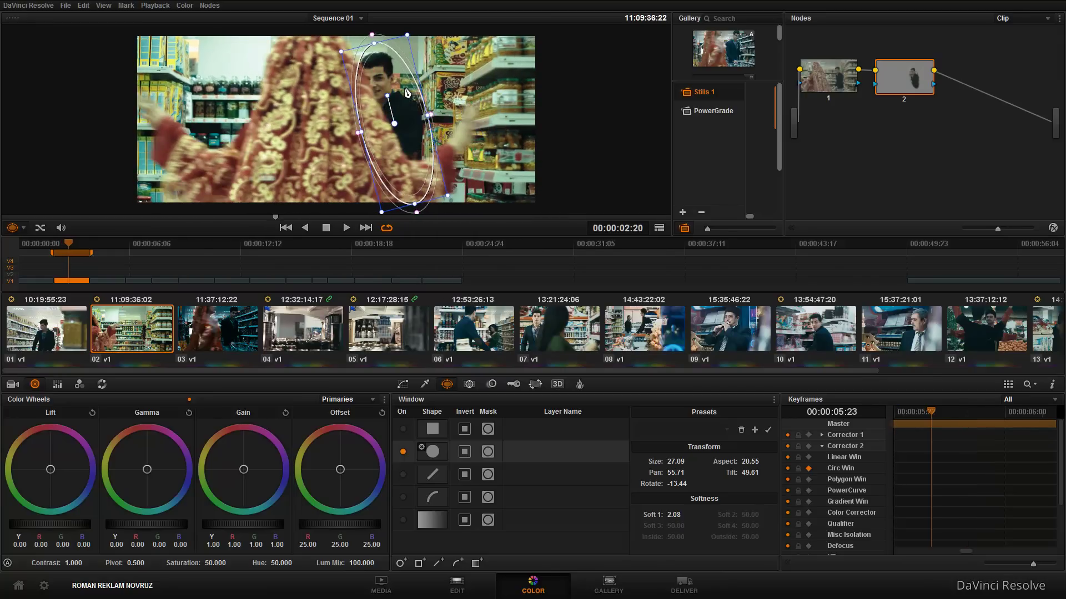
Step: Move and narrow the circle window around the man behind the dress (Size 12.51, Aspect 9.53, Rotate -23.99)
drag(400, 132, 408, 125)
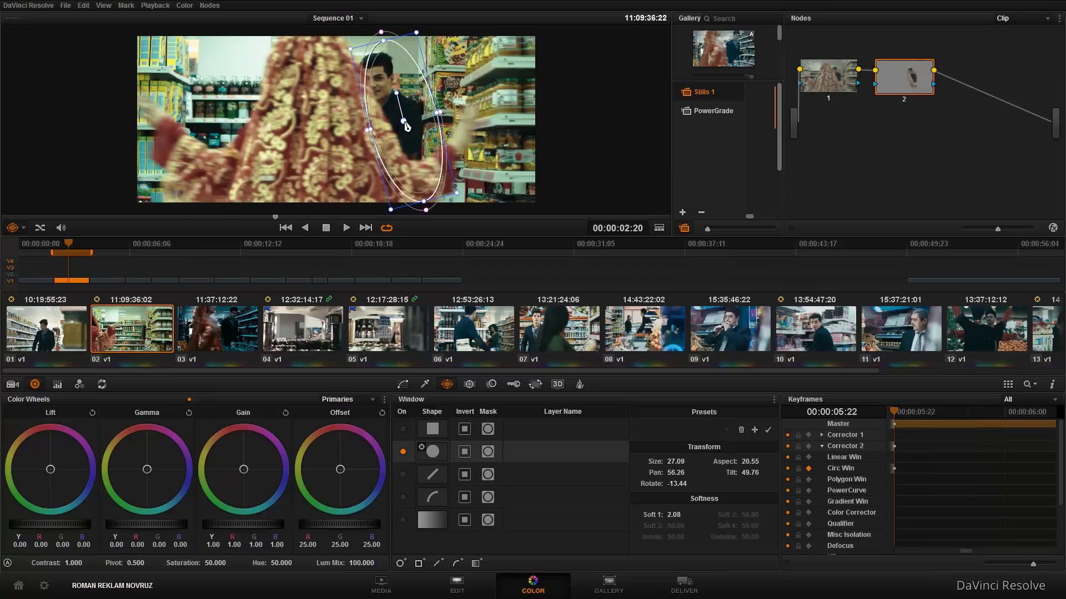
key(Right)
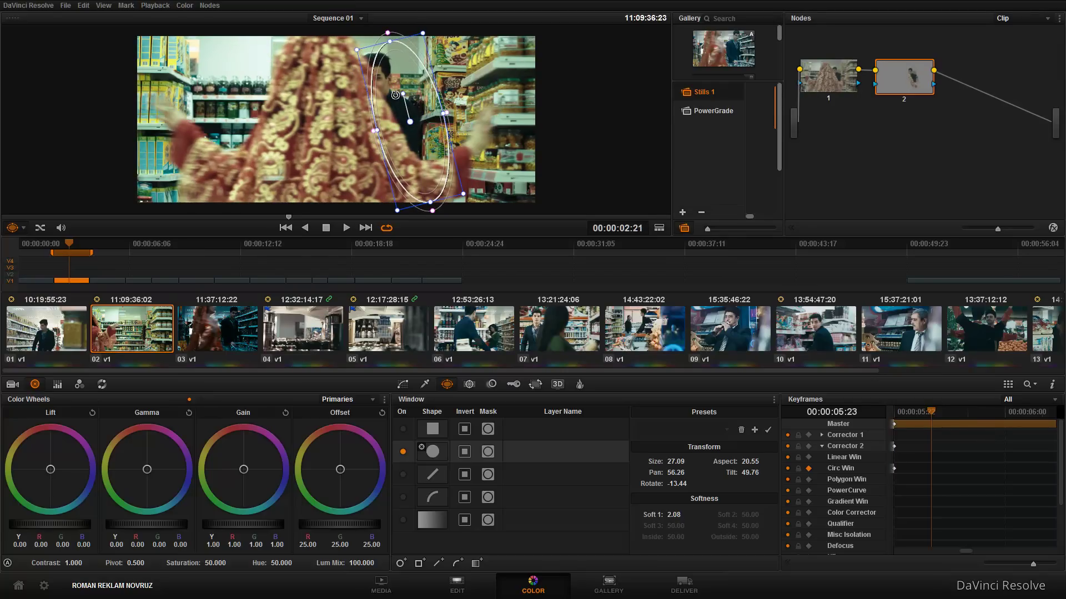
mouse_move(445, 114)
mouse_down()
mouse_move(426, 118)
mouse_move(401, 90)
mouse_up()
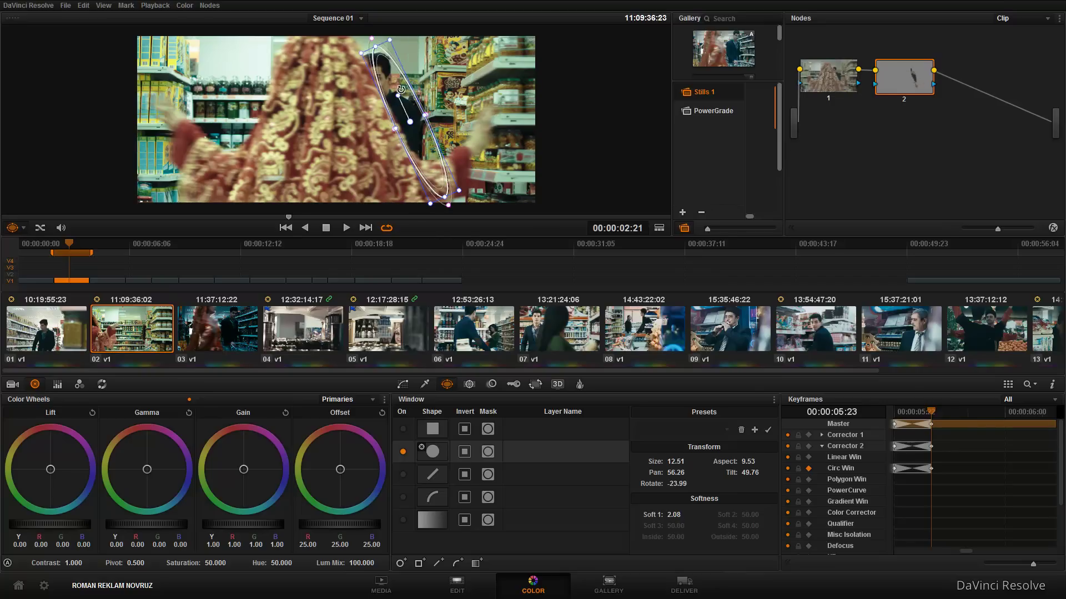
drag(411, 119, 404, 114)
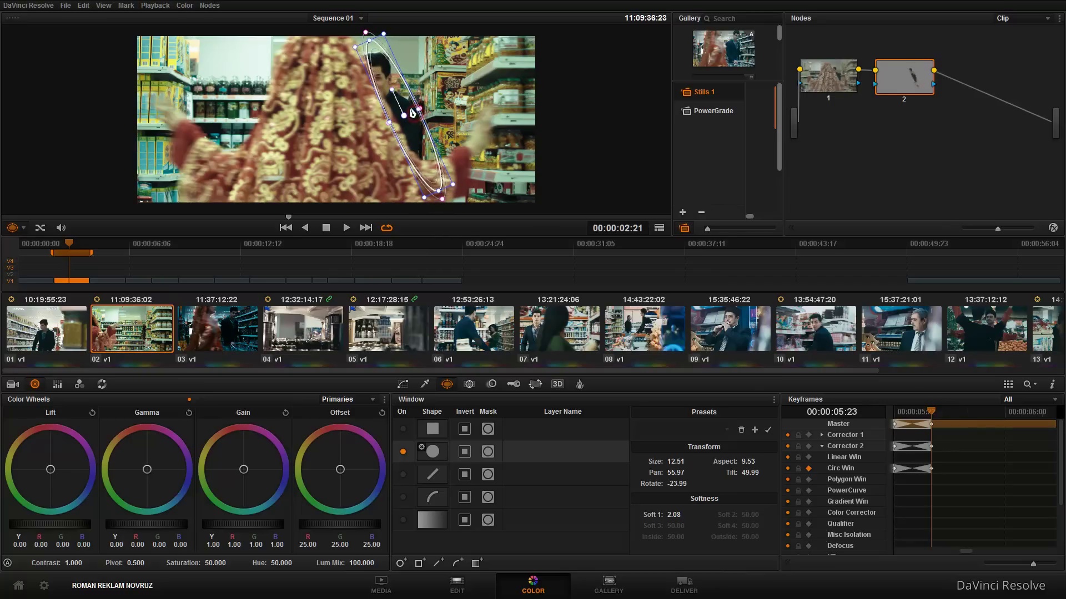
Step: Play and scrub the shot, zoom out the Keyframes panel, and locate where the window drifts near 02:22
drag(930, 414, 931, 413)
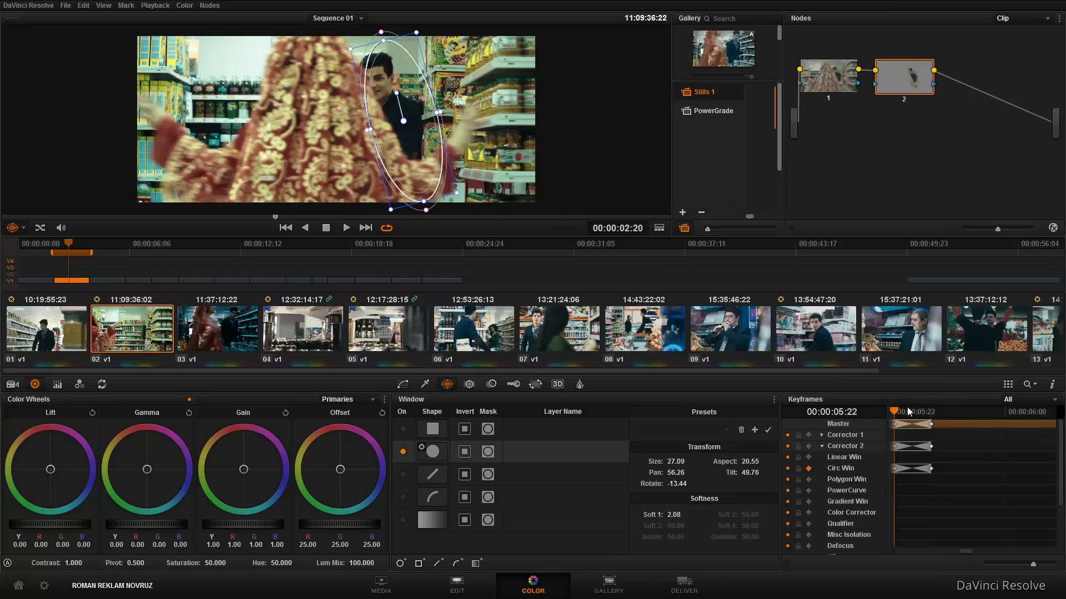
drag(924, 410, 893, 419)
key(space)
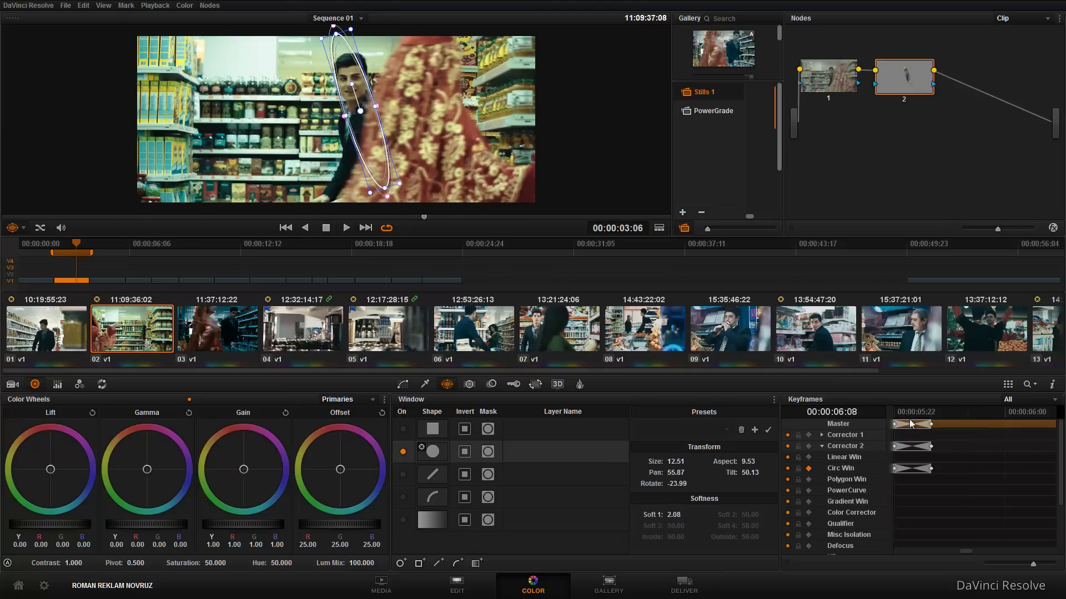
click(888, 415)
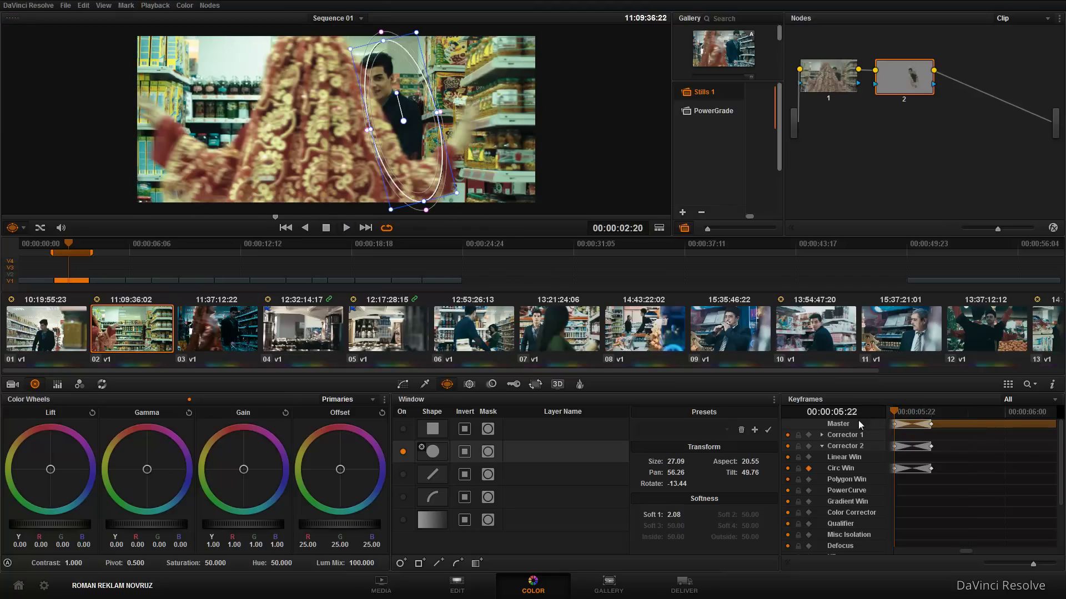
drag(68, 244, 60, 248)
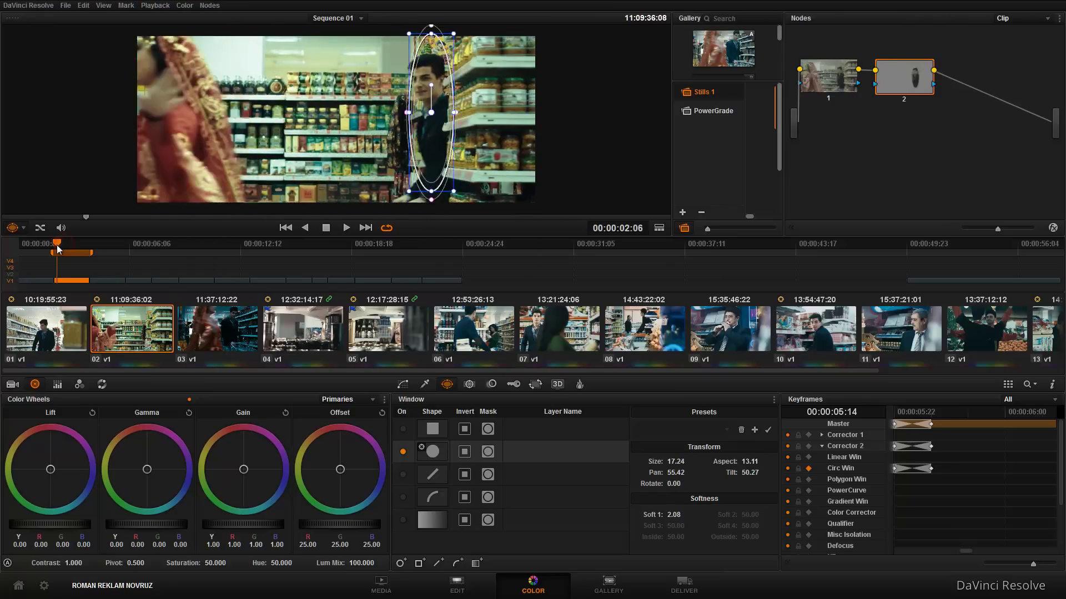
key(space)
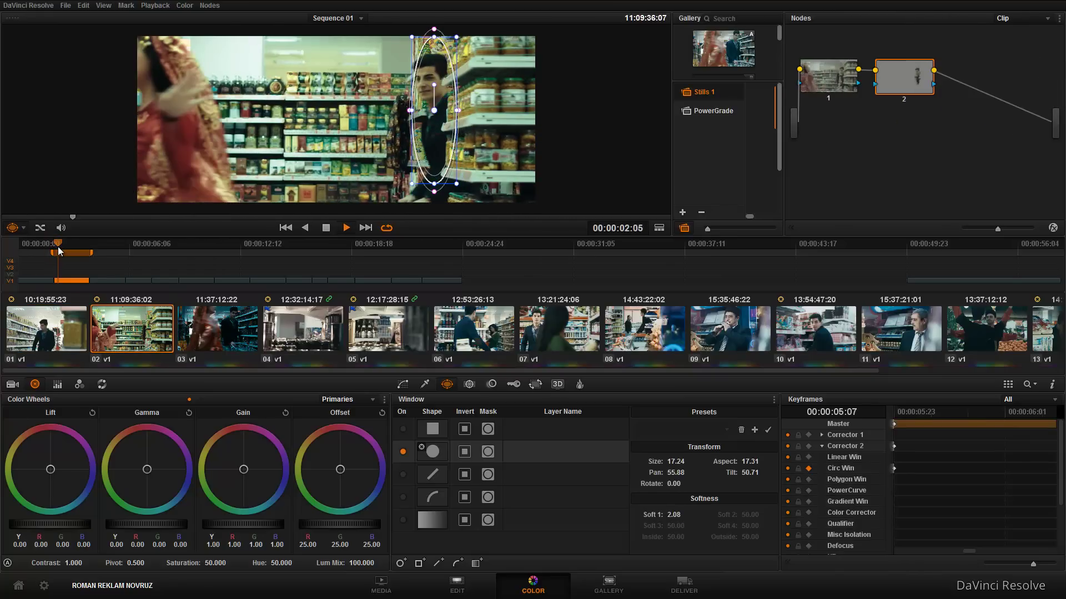
drag(59, 248, 62, 248)
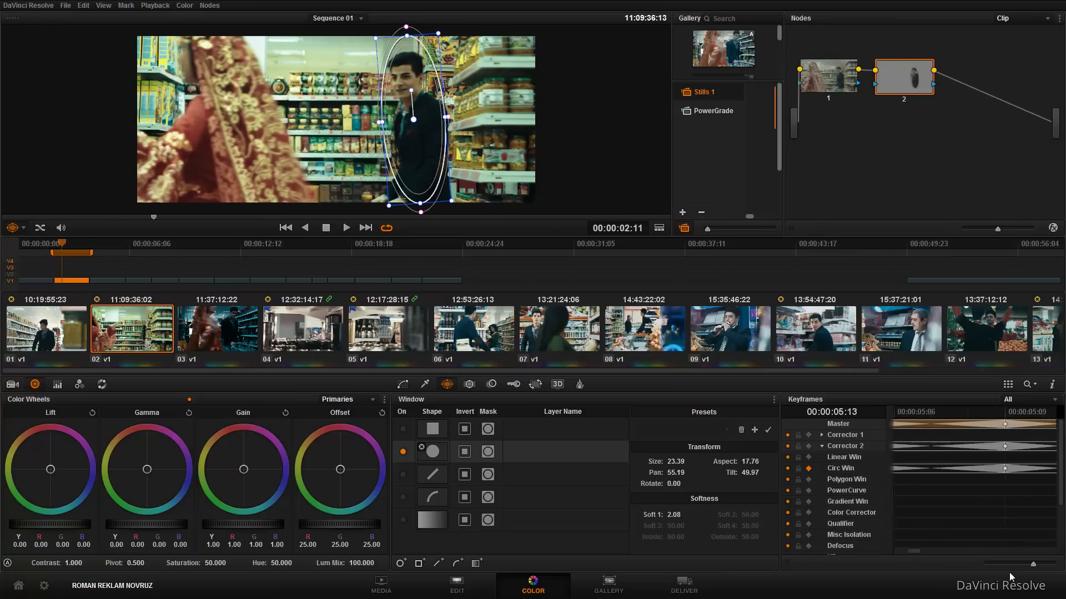
drag(1031, 563, 991, 563)
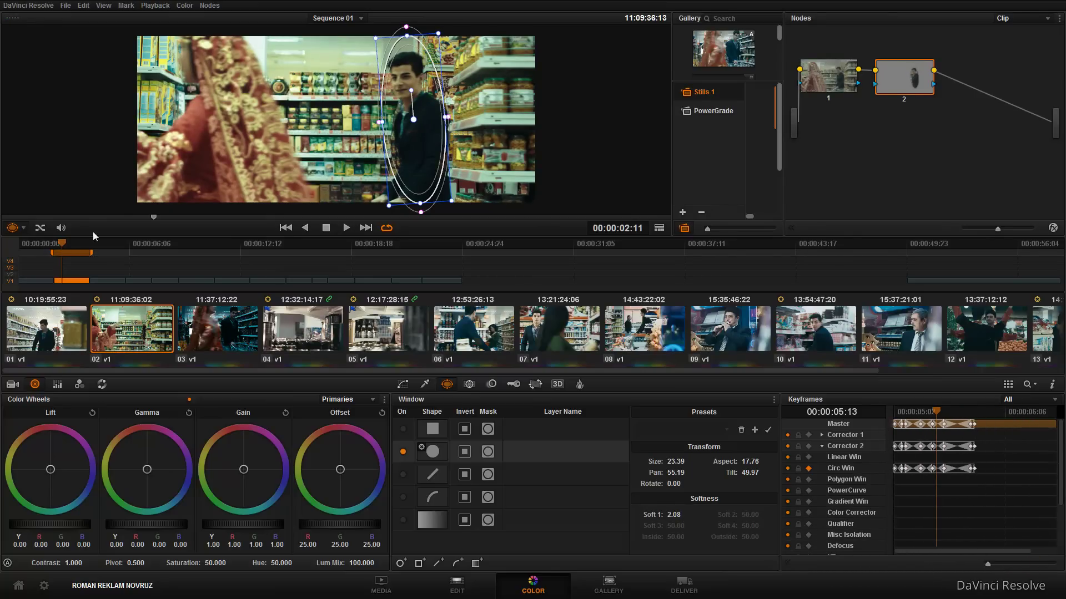
drag(65, 247, 62, 247)
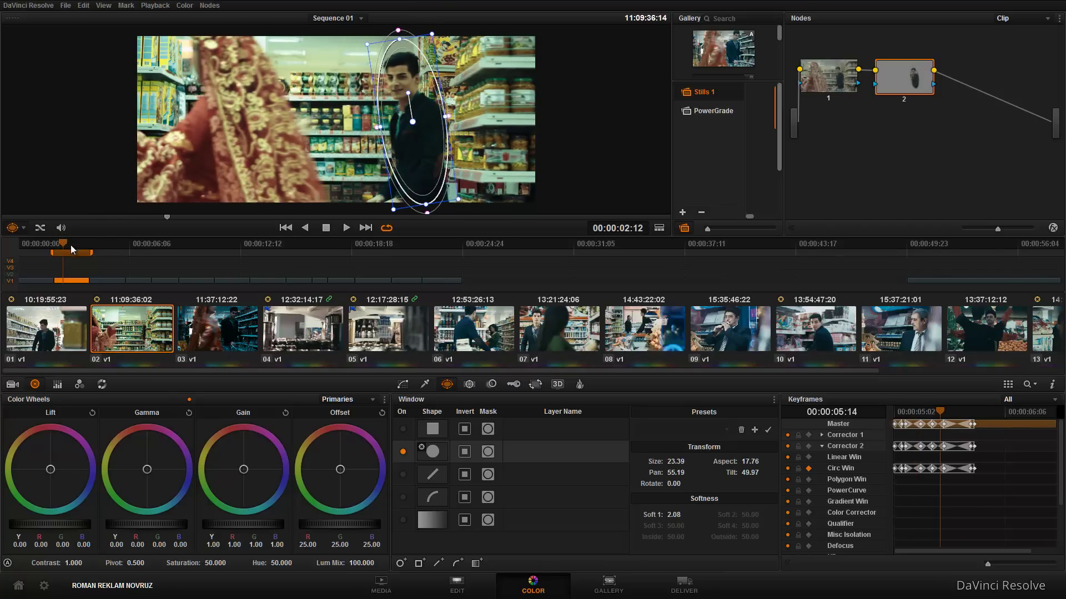
drag(64, 245, 72, 245)
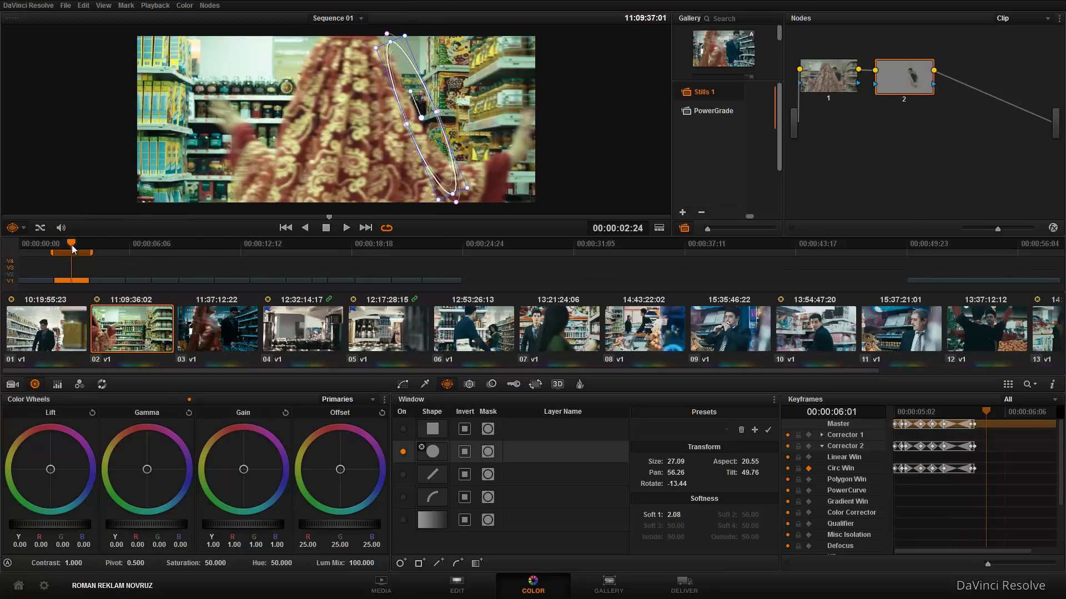
drag(72, 245, 69, 245)
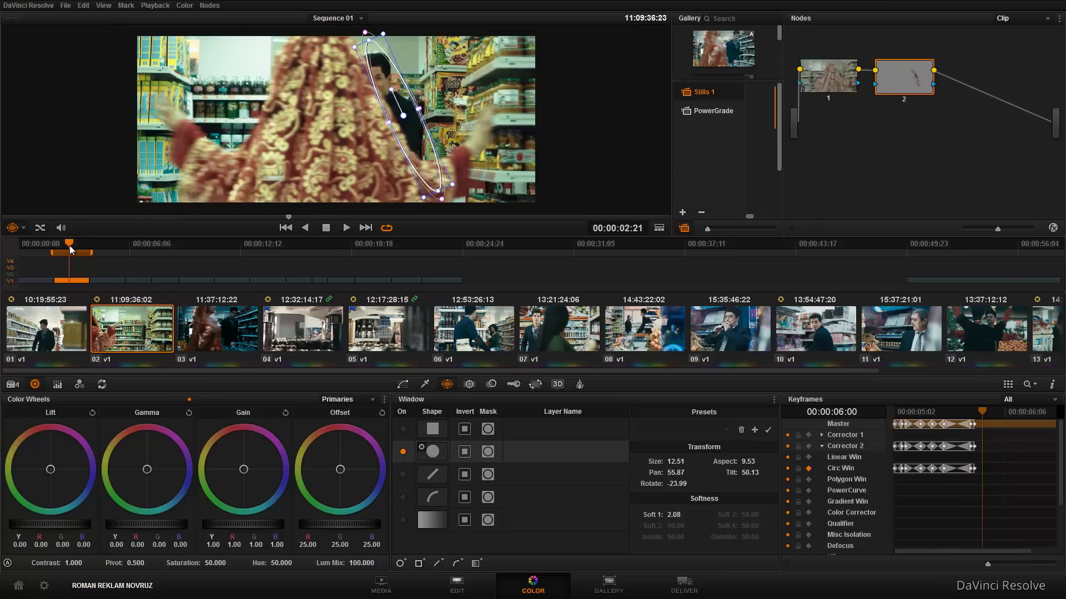
key(Right)
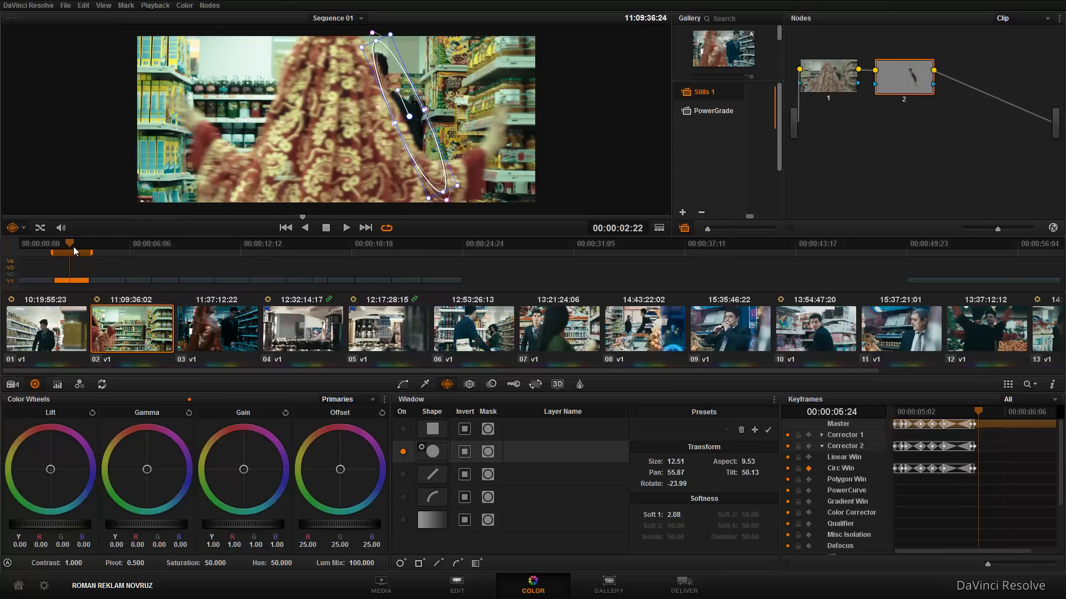
Step: Hide the circle window, play to 03:04, re-enable it and fit it onto the man's face
click(403, 453)
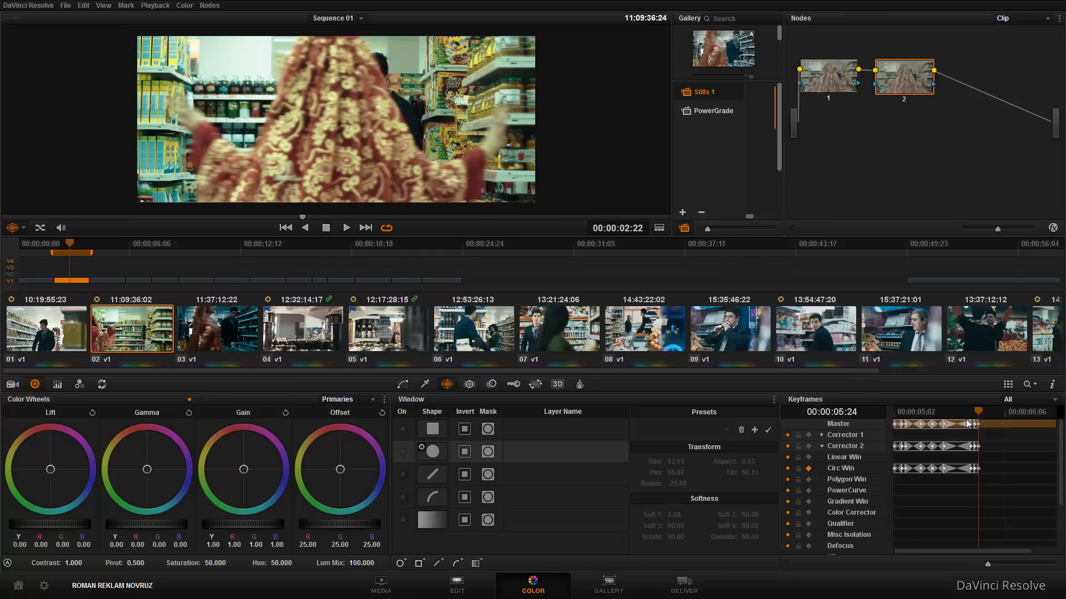
key(space)
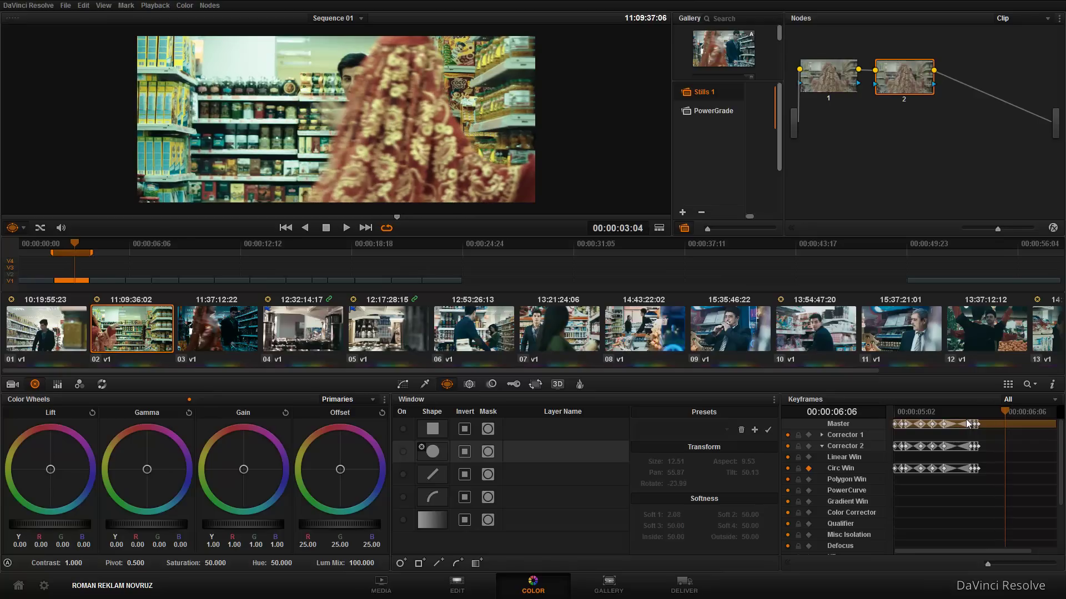
click(403, 451)
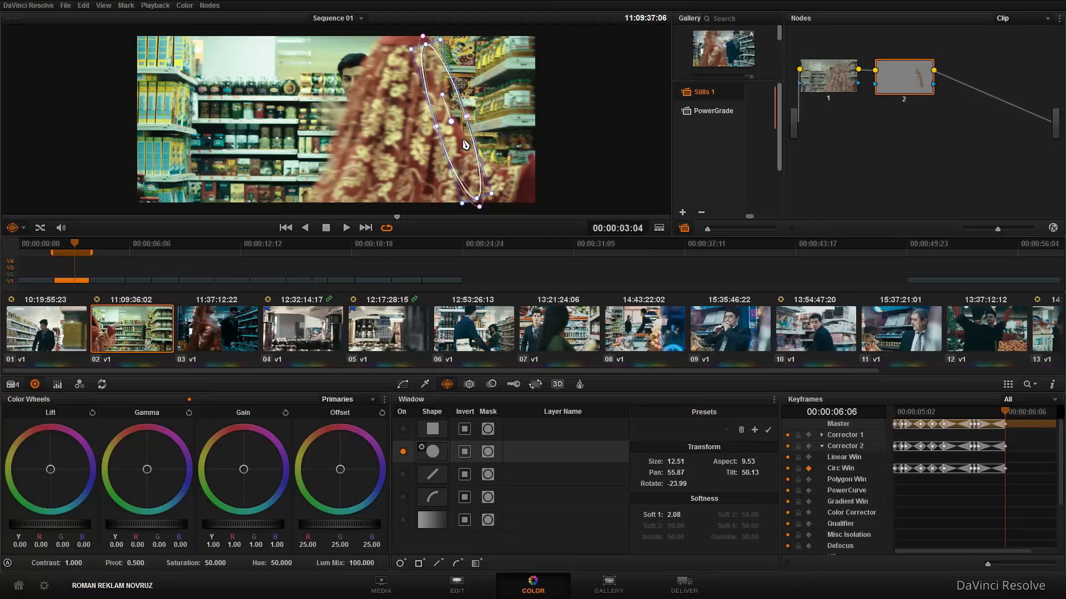
drag(465, 145, 378, 143)
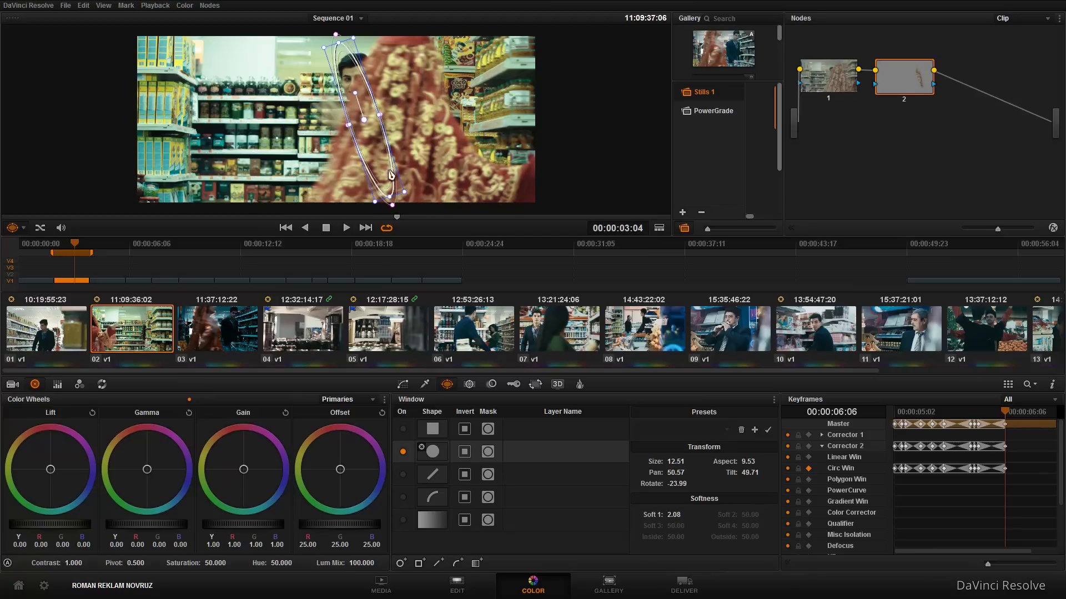
drag(355, 89, 362, 99)
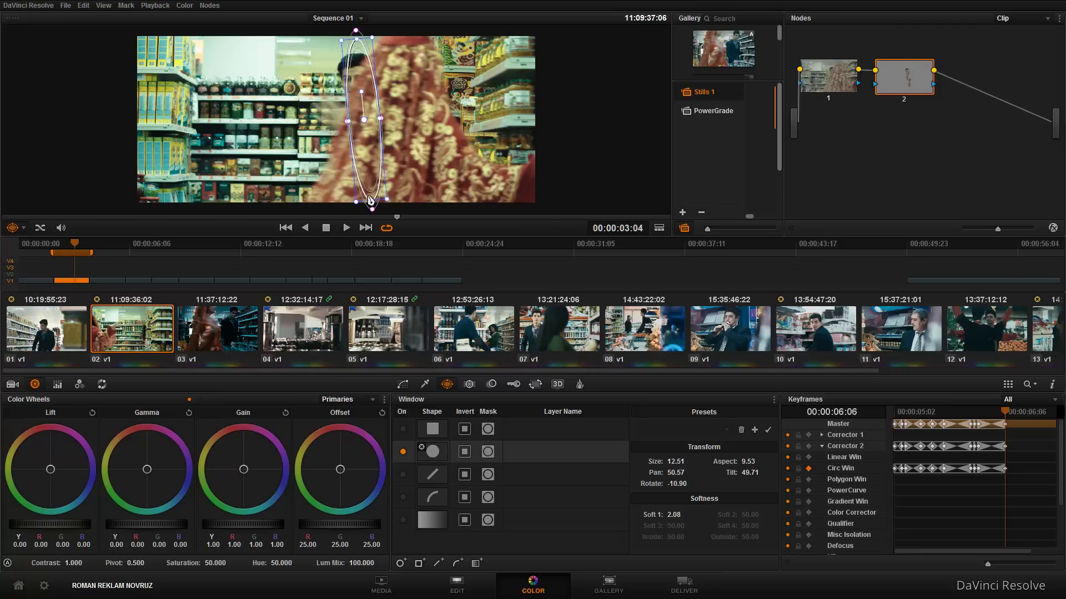
drag(369, 178, 353, 97)
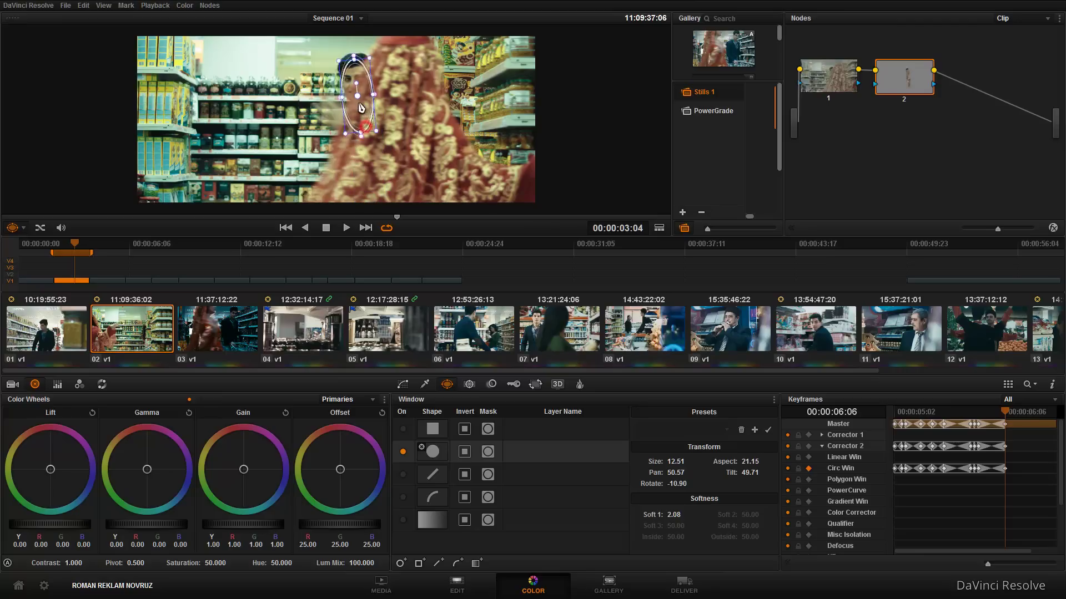
key(Right)
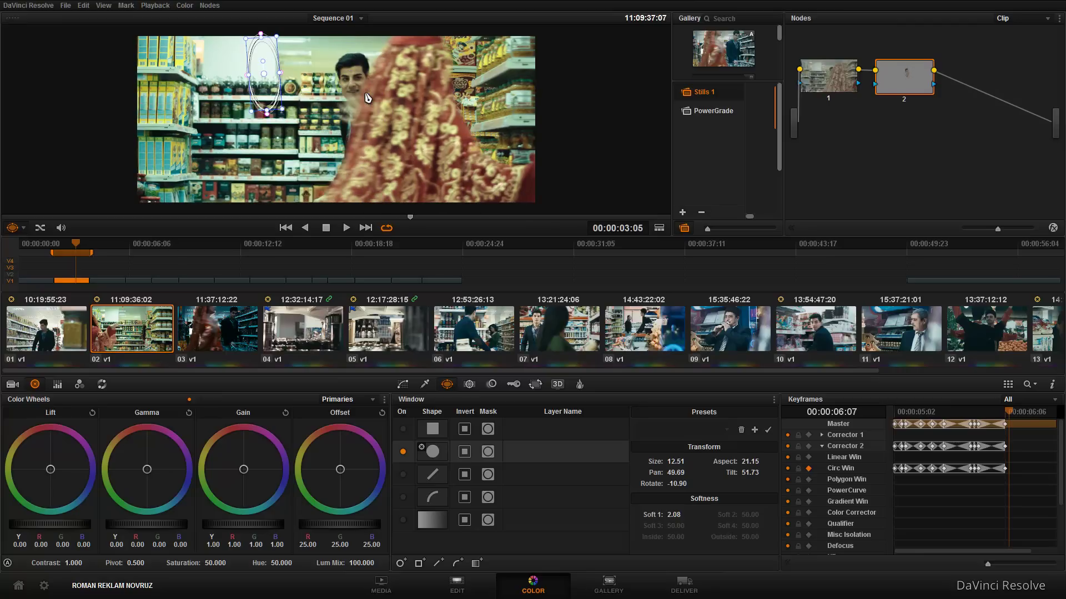
mouse_move(271, 88)
mouse_down()
mouse_move(361, 94)
mouse_move(355, 140)
mouse_up()
drag(371, 91, 375, 92)
Step: Stretch, rotate and enlarge the window frame by frame to 03:13 (Size 33.51, Aspect 24.66, Rotate -5.62)
key(Right)
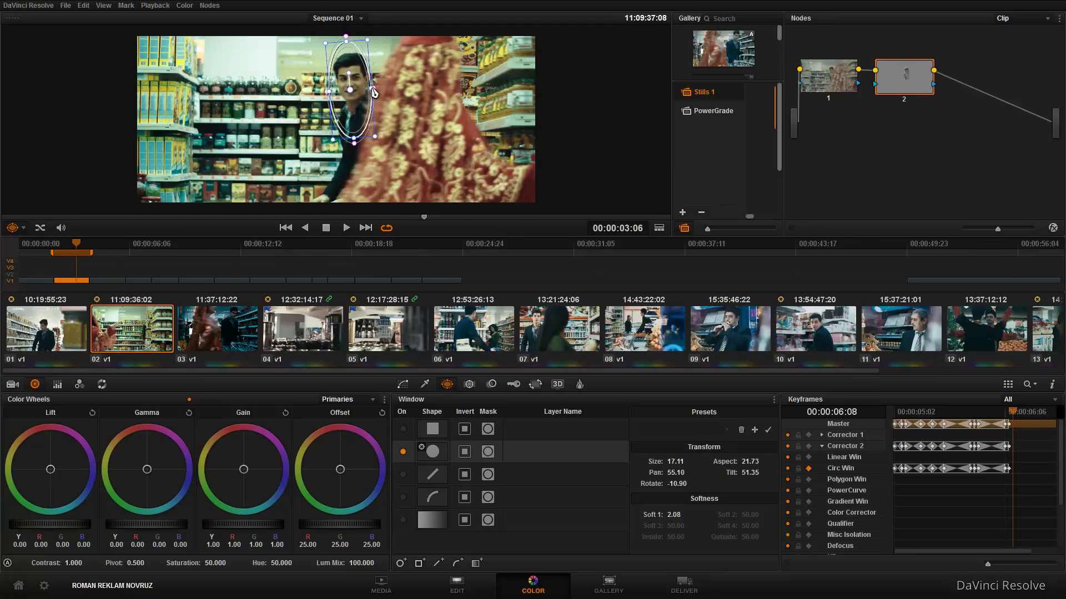
drag(356, 141, 348, 188)
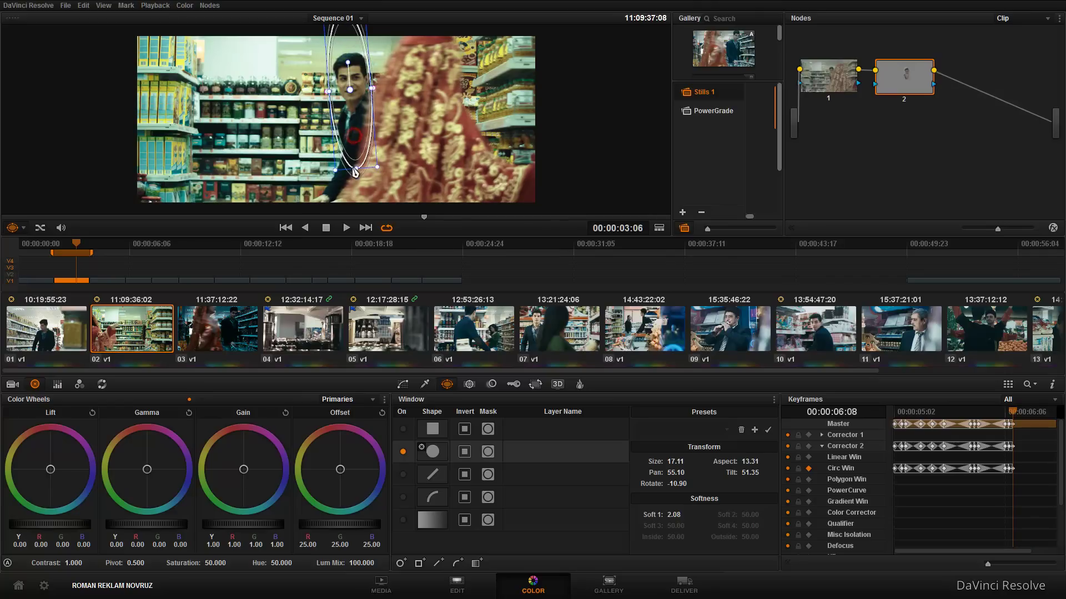
drag(341, 72, 361, 97)
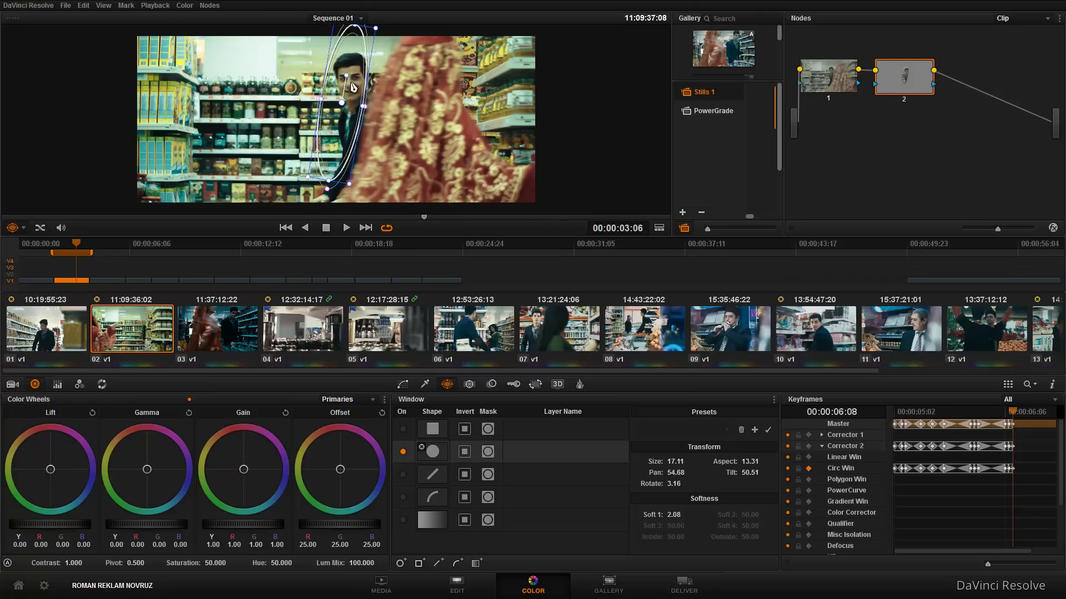
key(Right)
key(Right)
key(Right)
drag(321, 107, 348, 176)
drag(358, 90, 389, 121)
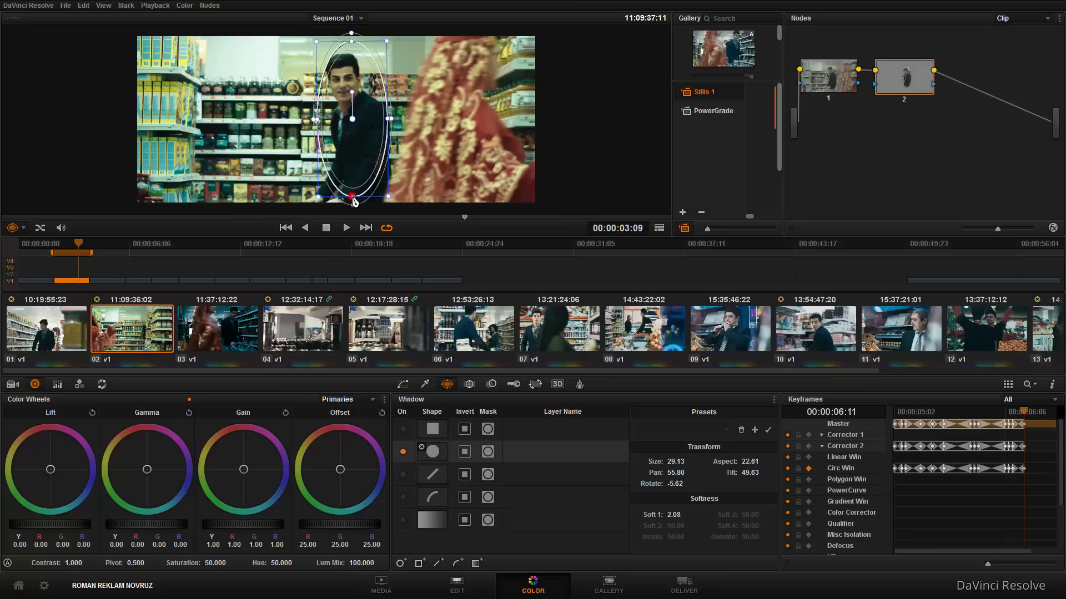
drag(354, 203, 355, 208)
key(Right)
key(Right)
key(Right)
key(Right)
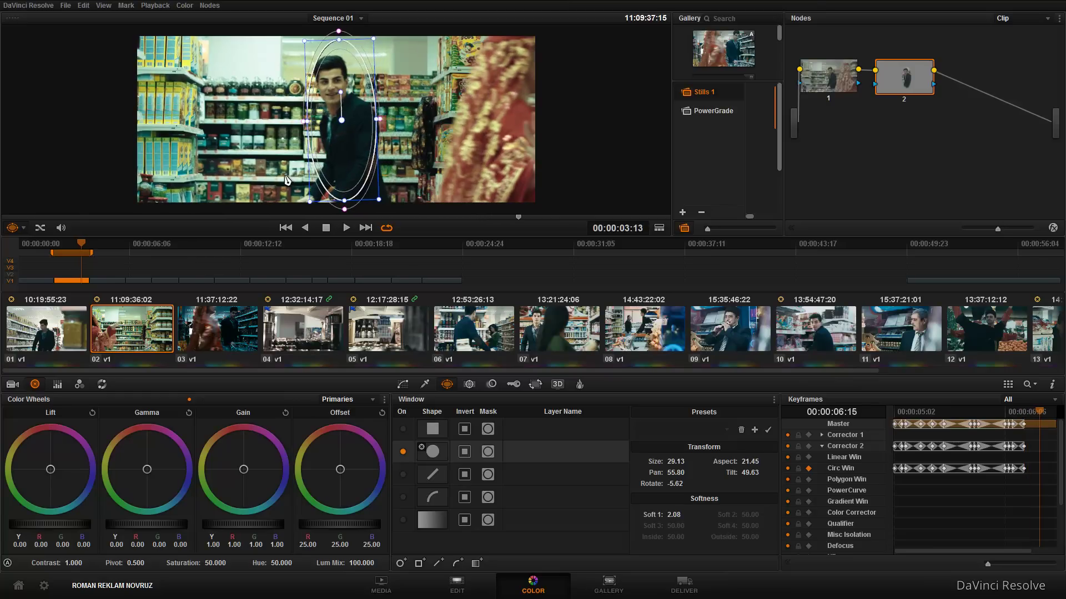
drag(382, 123, 385, 124)
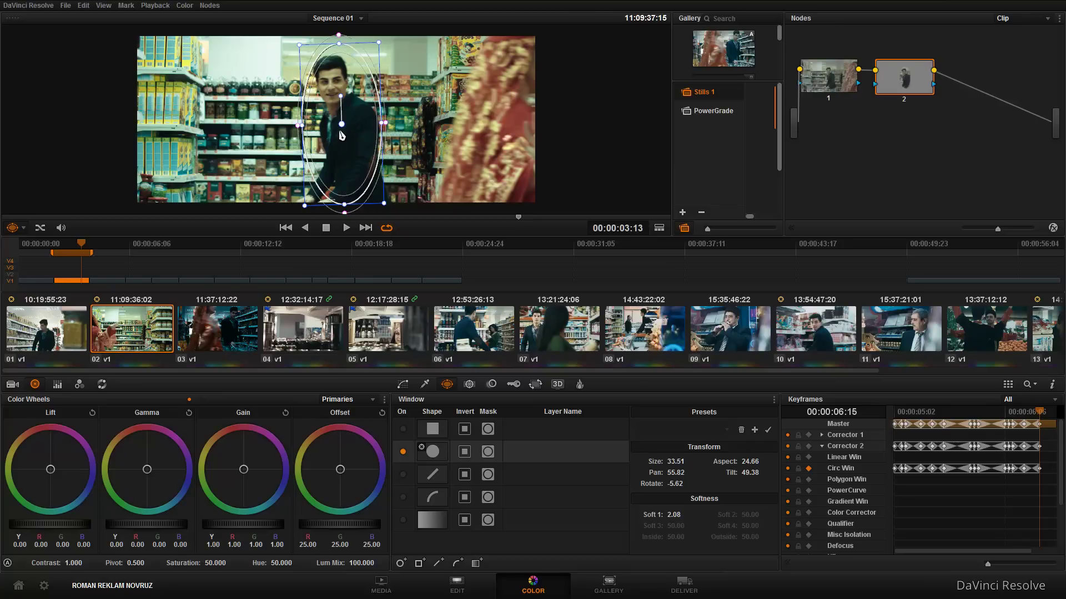
key(space)
Step: Play through the tracked keyframes, then scrub the Keyframes playhead back to the first keyframe at 02:00
key(shift+semicolon)
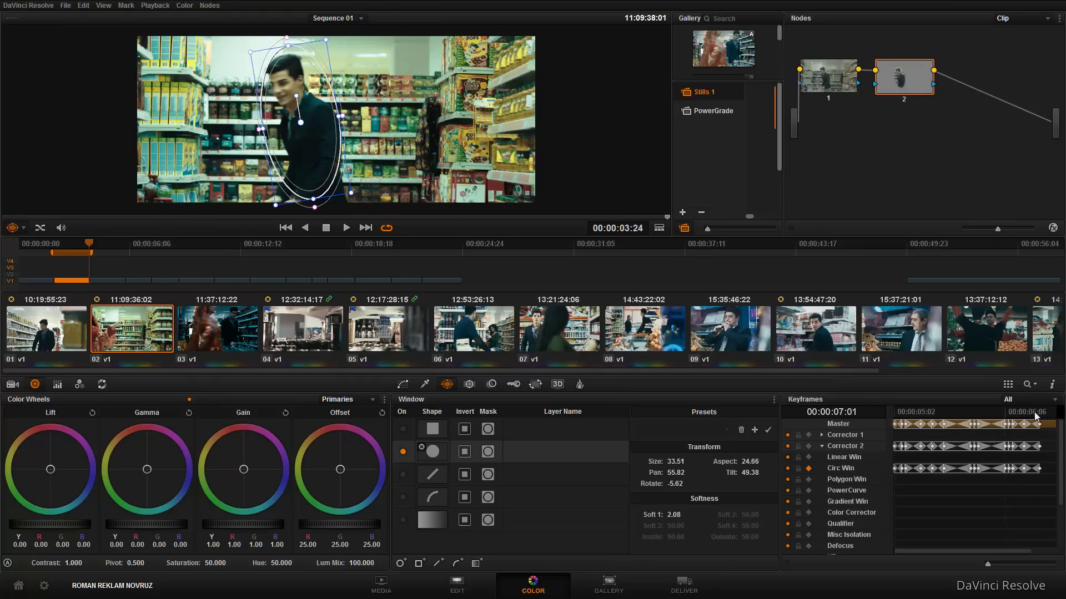
click(1005, 412)
drag(1010, 416, 893, 418)
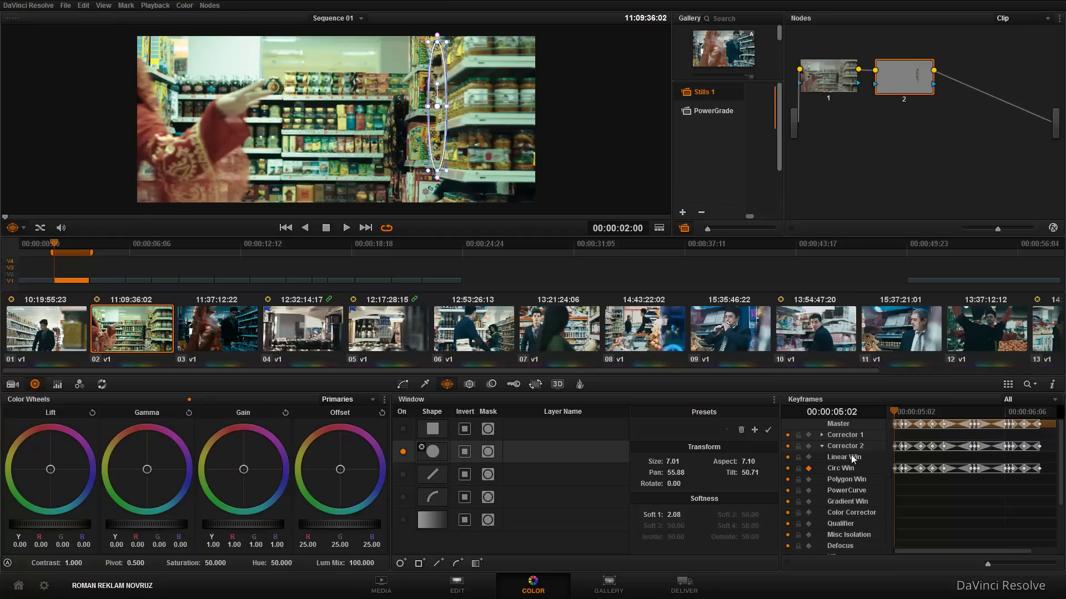
Step: Play the shot from 02:00 to 02:08 to check the window tracking, then bring Opera forward
scroll(846, 464, down, 1)
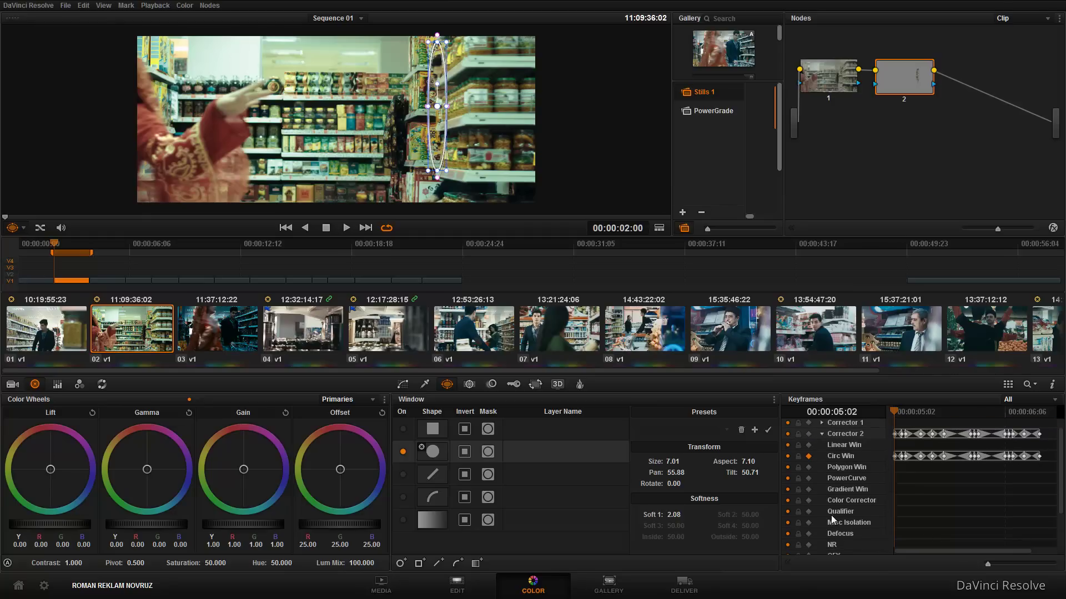
scroll(855, 502, up, 1)
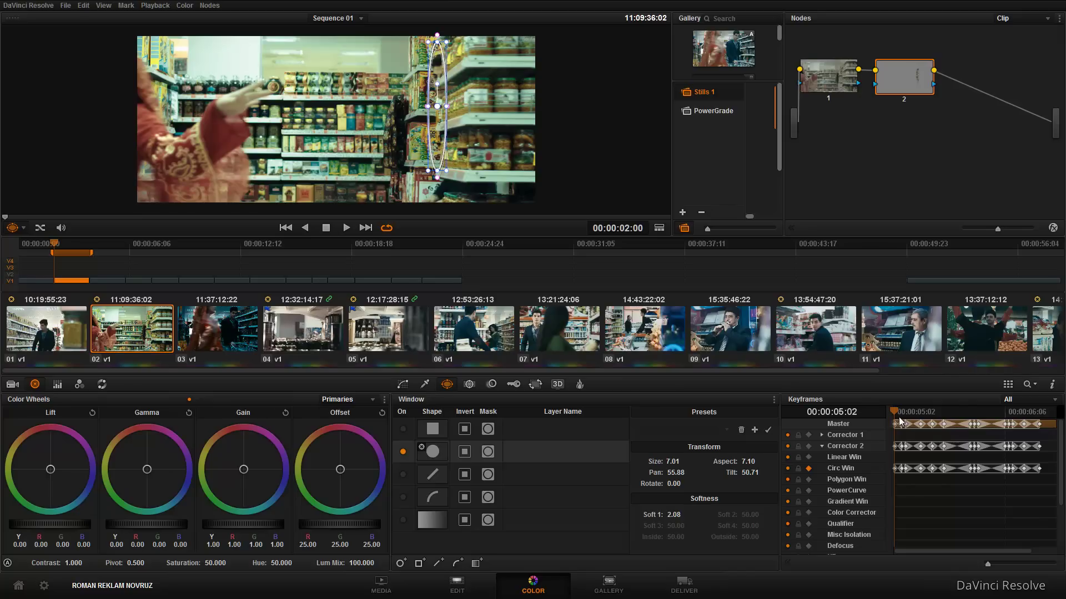
key(space)
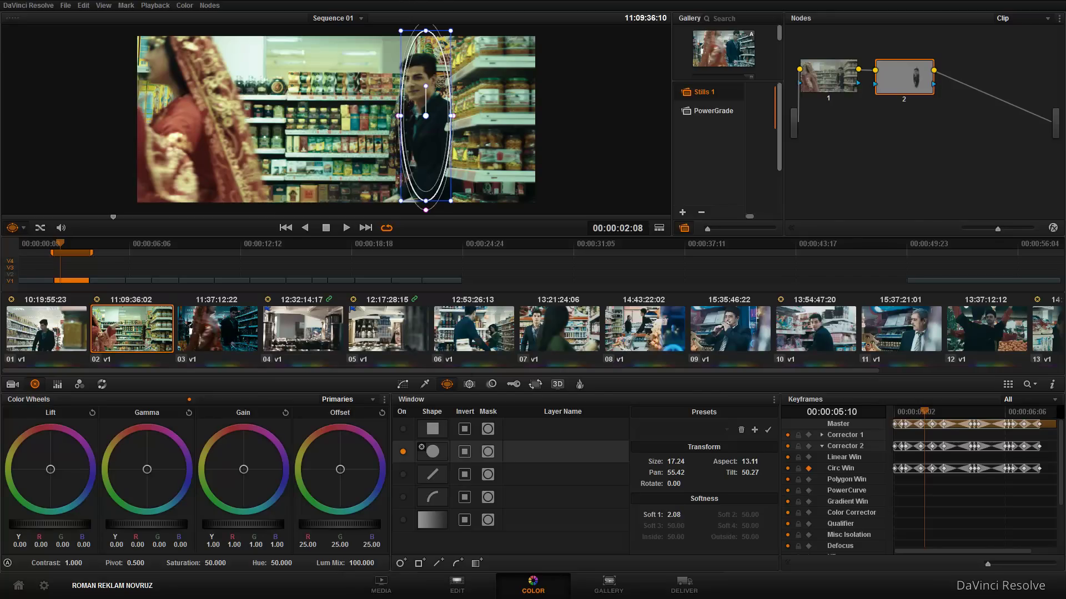
mouse_move(380, 596)
click(149, 589)
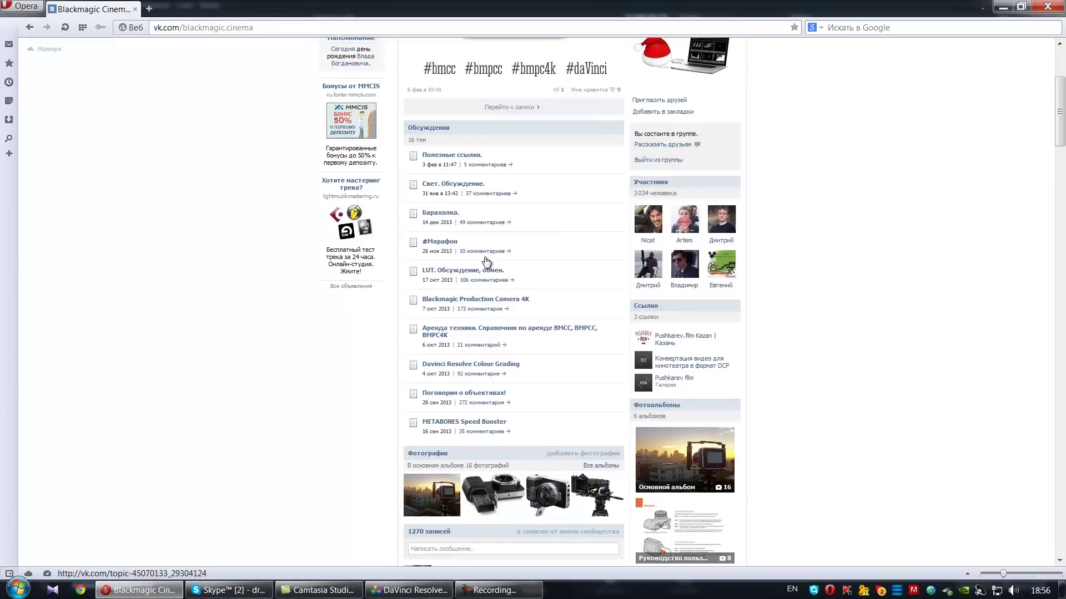
Step: Browse down the Blackmagic Cinema Camera VK page, then minimize Opera to return to DaVinci Resolve
scroll(476, 266, up, 3)
scroll(823, 217, down, 2)
scroll(824, 217, down, 3)
scroll(823, 216, down, 2)
scroll(824, 217, down, 1)
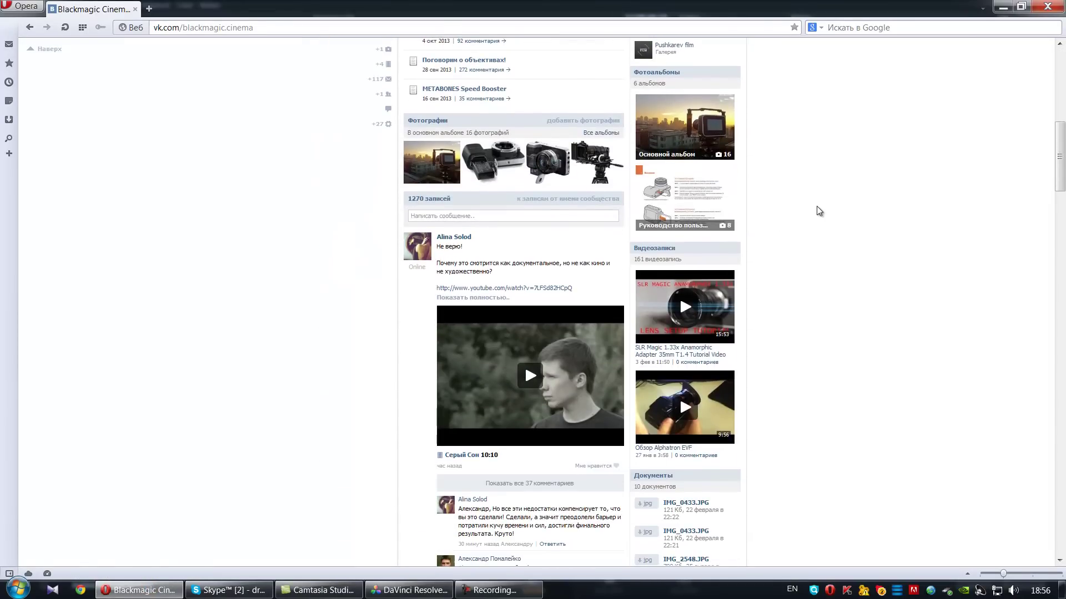
click(1003, 8)
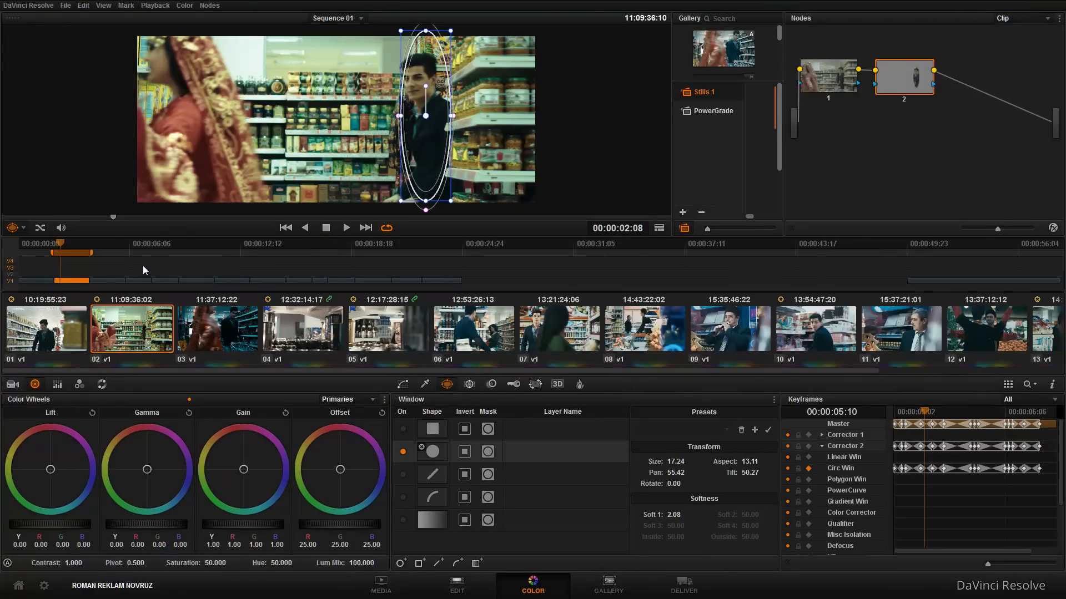
drag(63, 248, 61, 248)
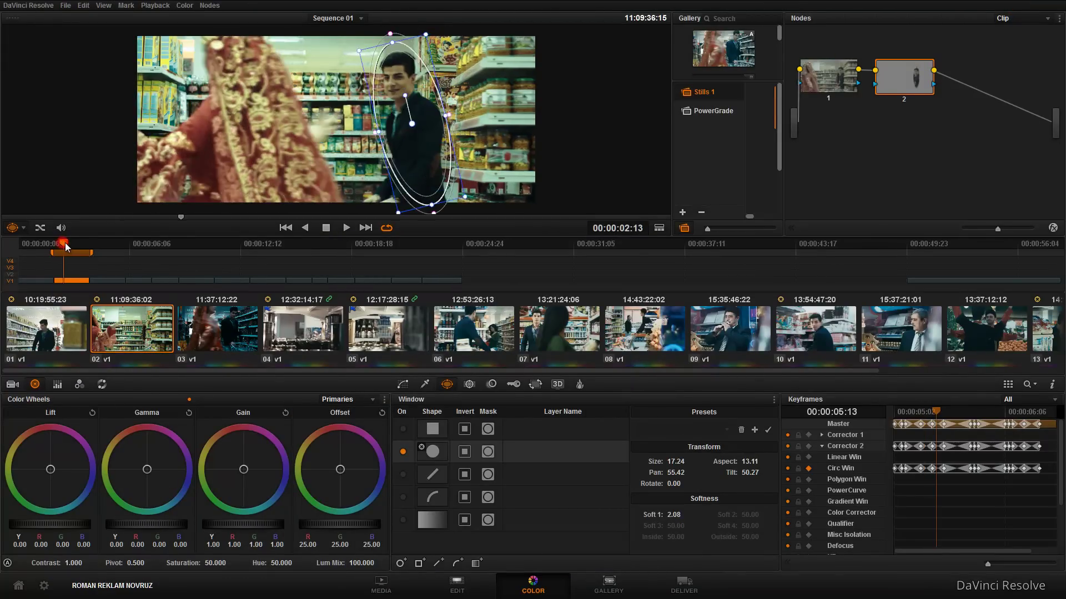